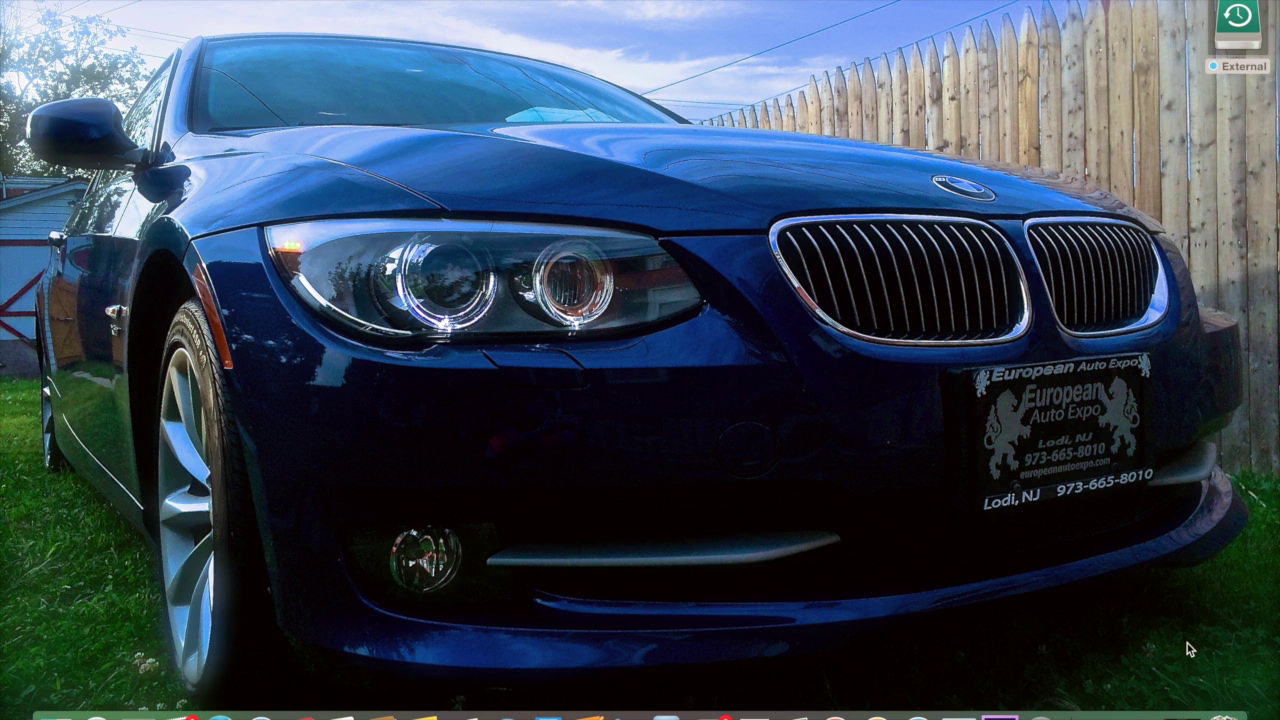
Restore the minimized FINAL VERSION YOUTUBE INTRO QuickTime window from the Dock
left_click(1188, 700)
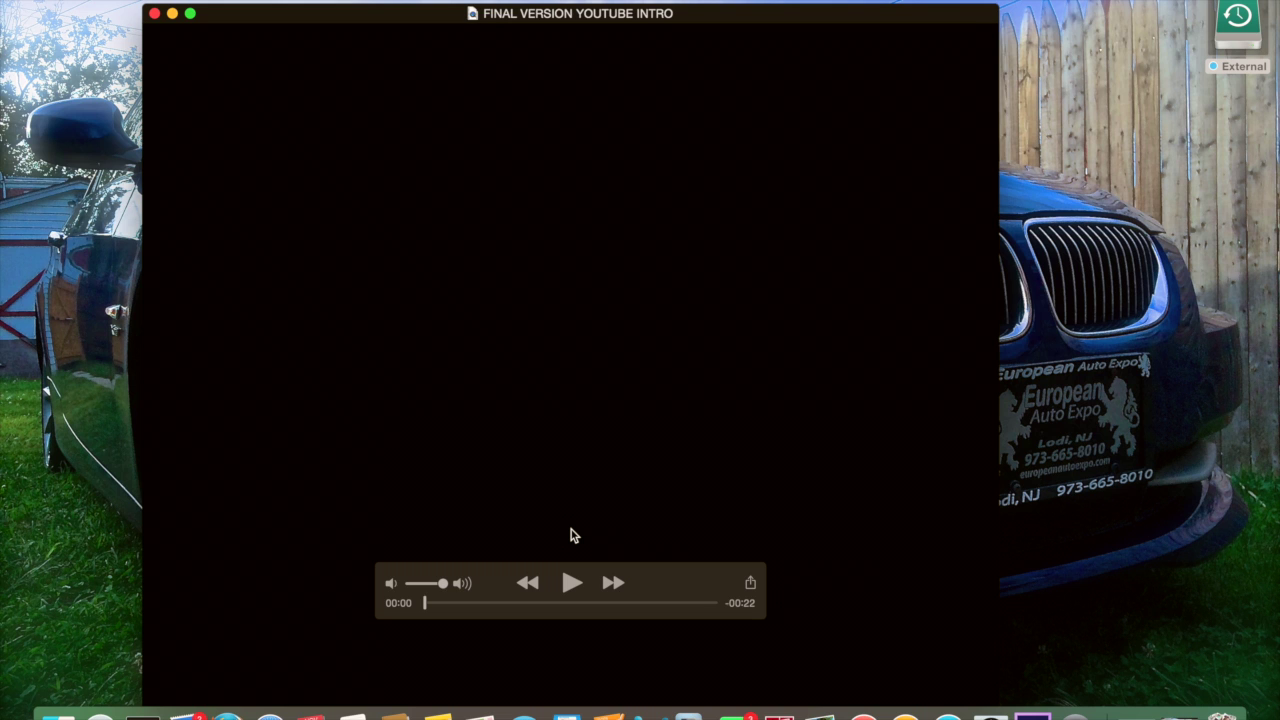
Play the intro for about six seconds, pause it, and close the QuickTime window
left_click(569, 580)
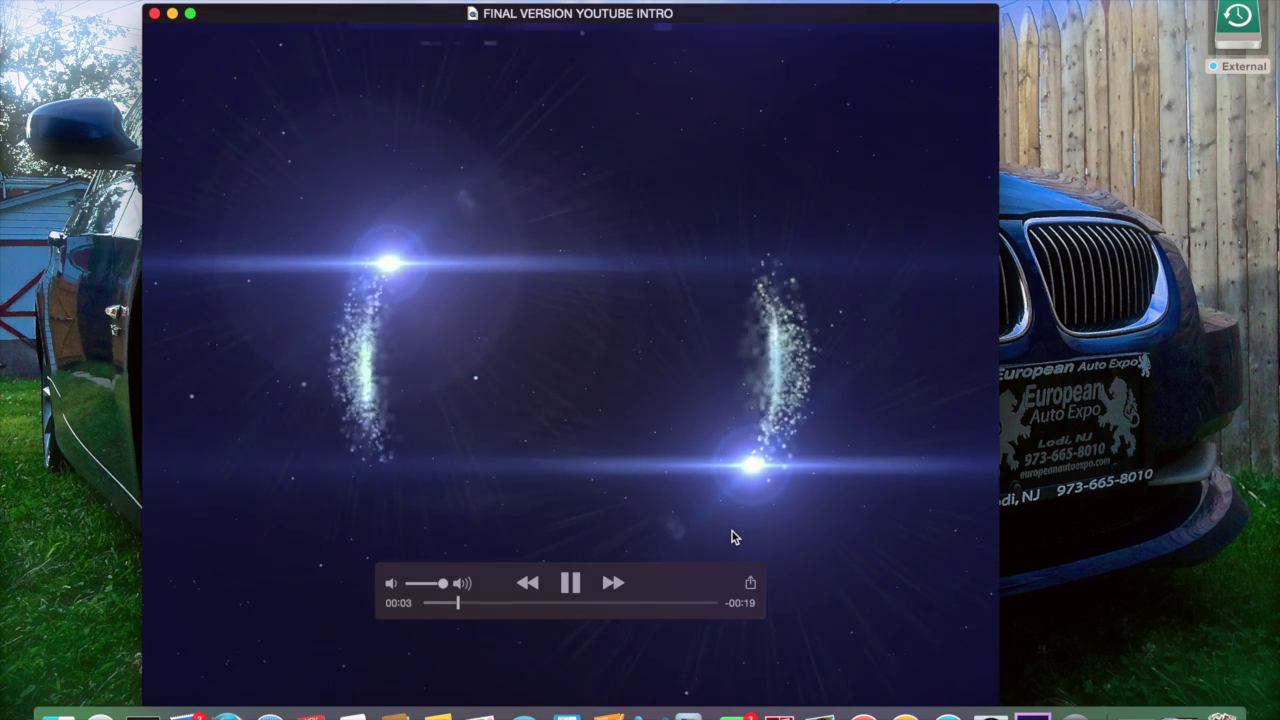
left_click(571, 584)
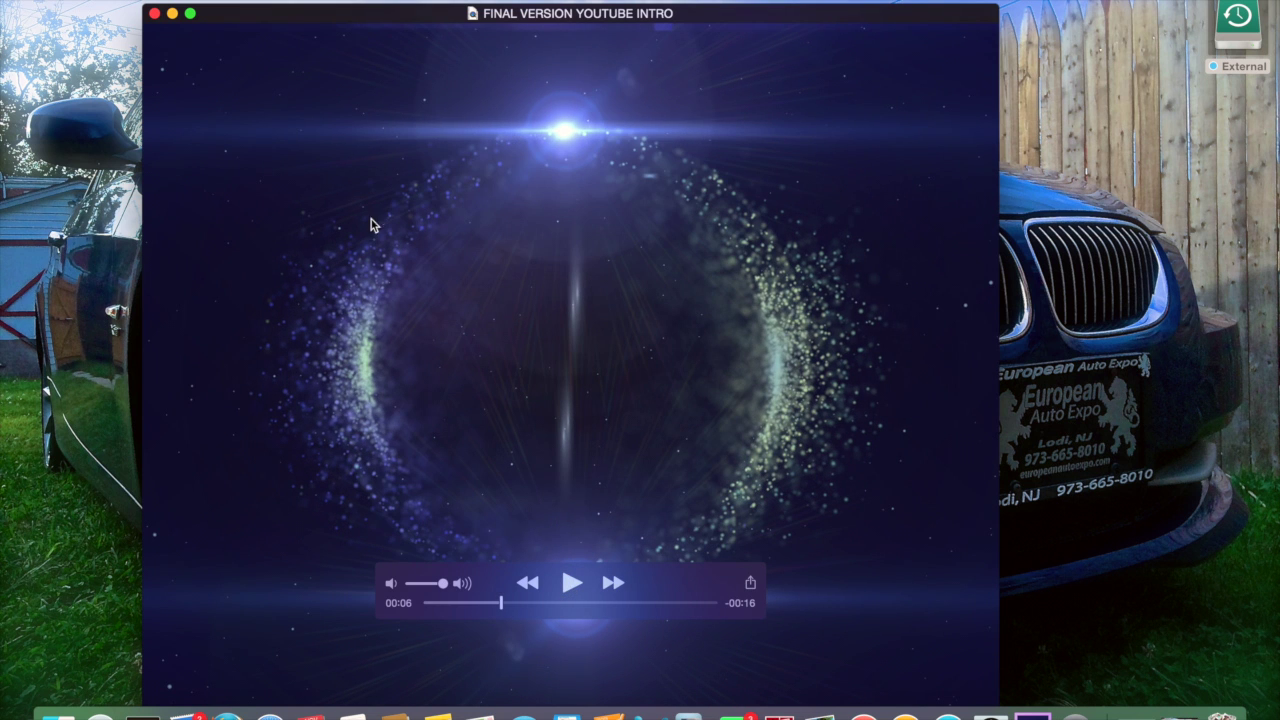
left_click(154, 14)
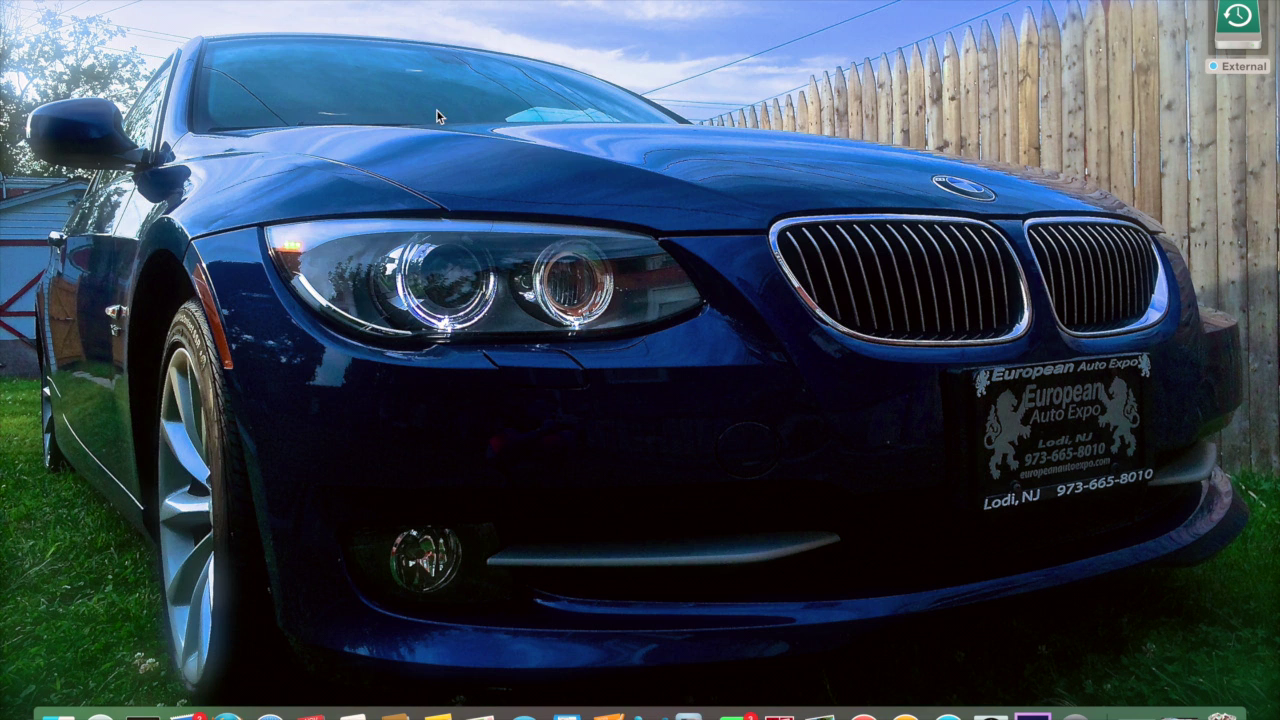
Restore After Effects and create a 1280×1080, 29.97 fps, 22-second composition named AUDIO SAMPLE
left_click(1140, 700)
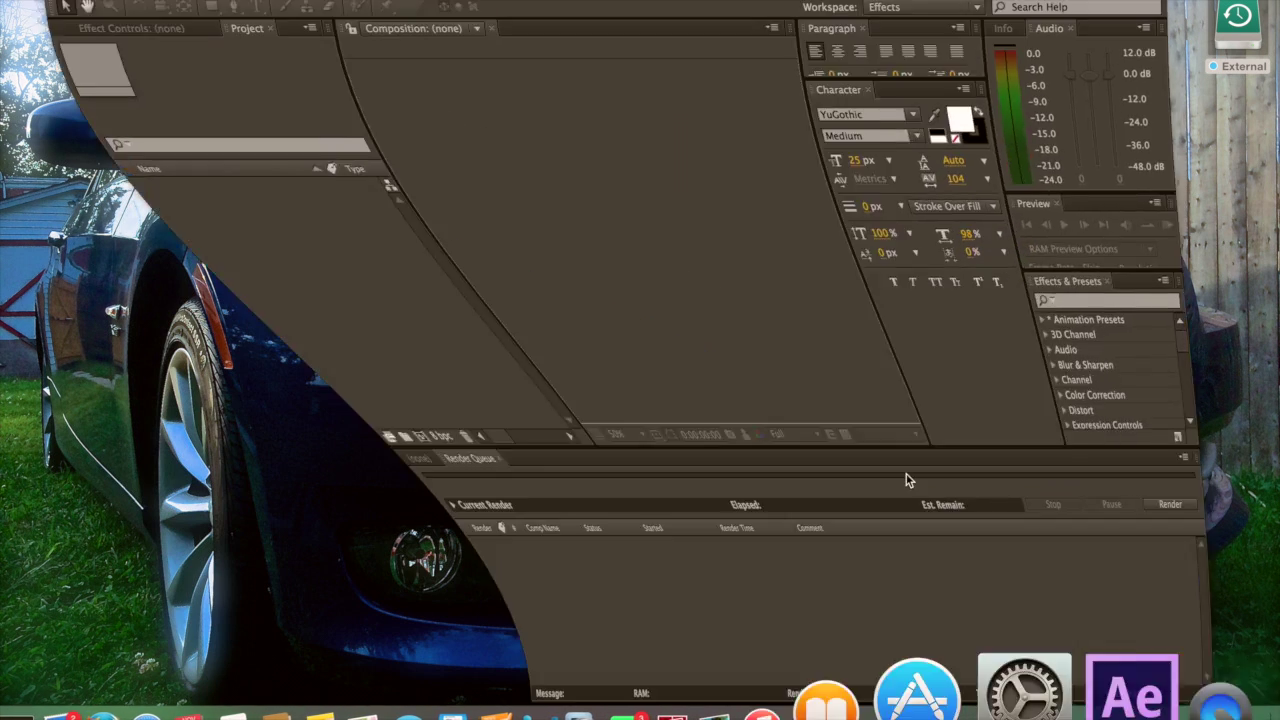
left_click(290, 3)
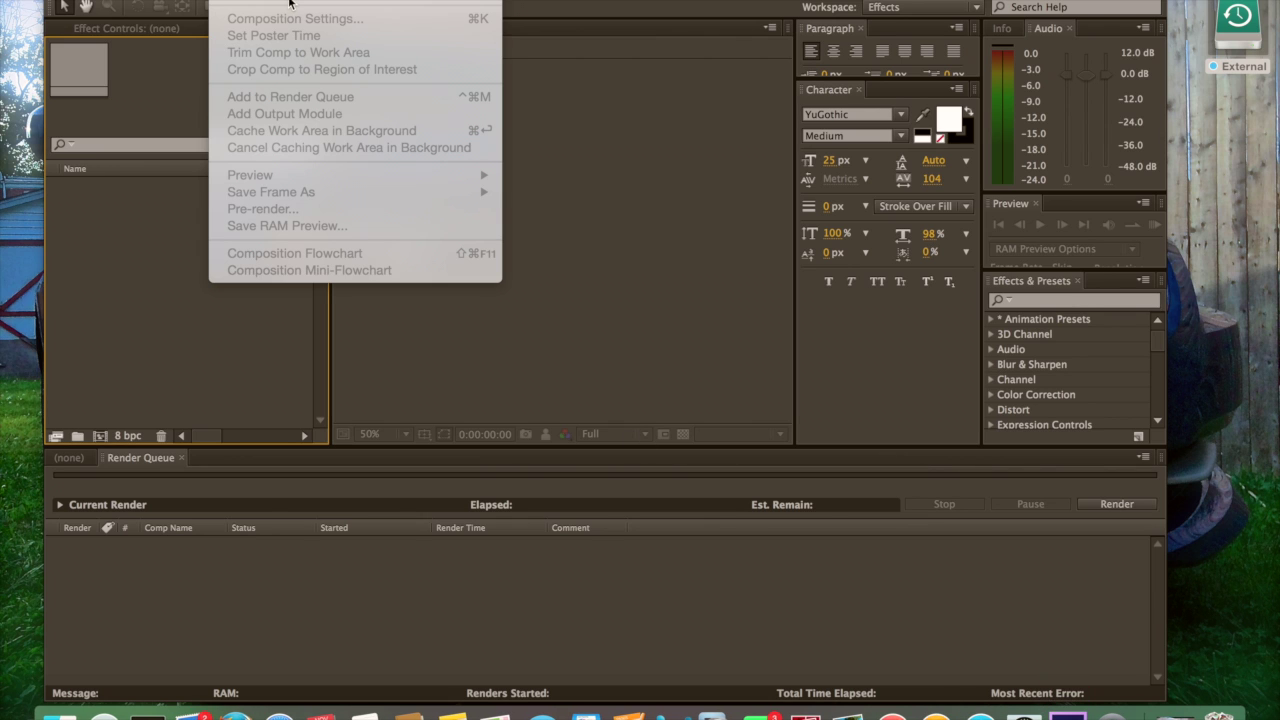
left_click(290, 3)
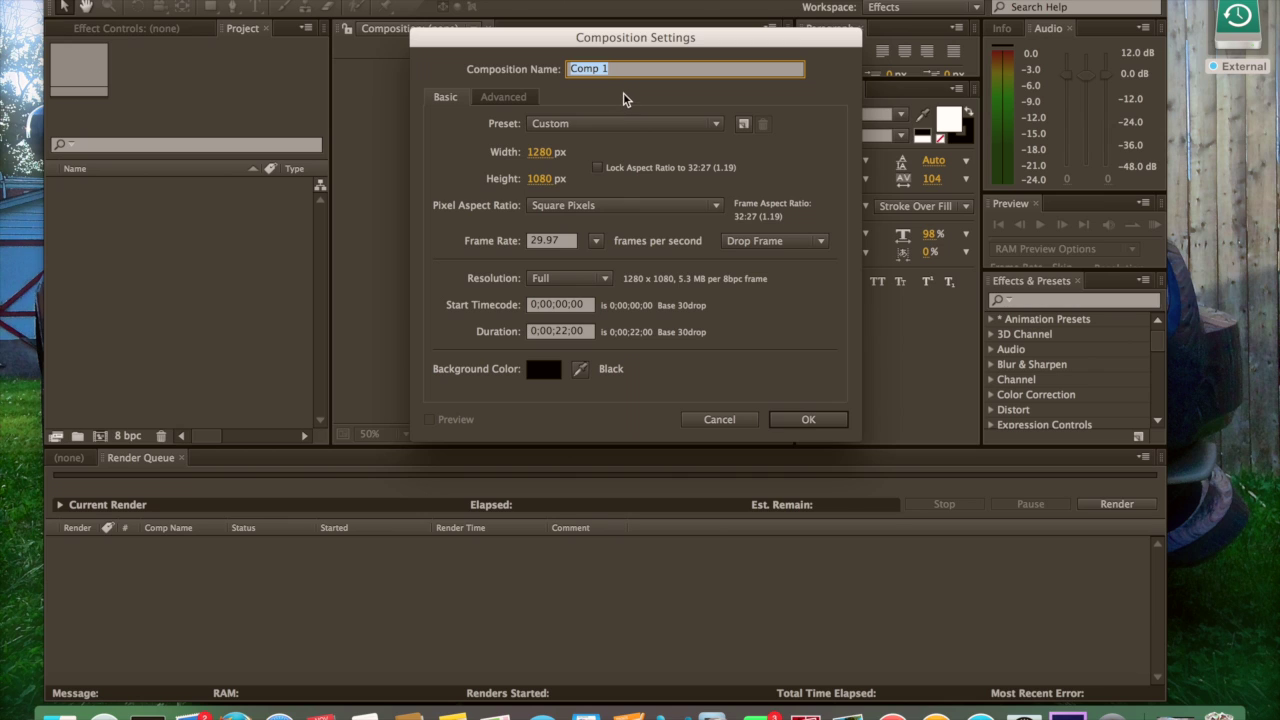
type("AUDIO T")
key("BackSpace")
type("SAMPLE")
left_click(808, 417)
left_click(272, 548)
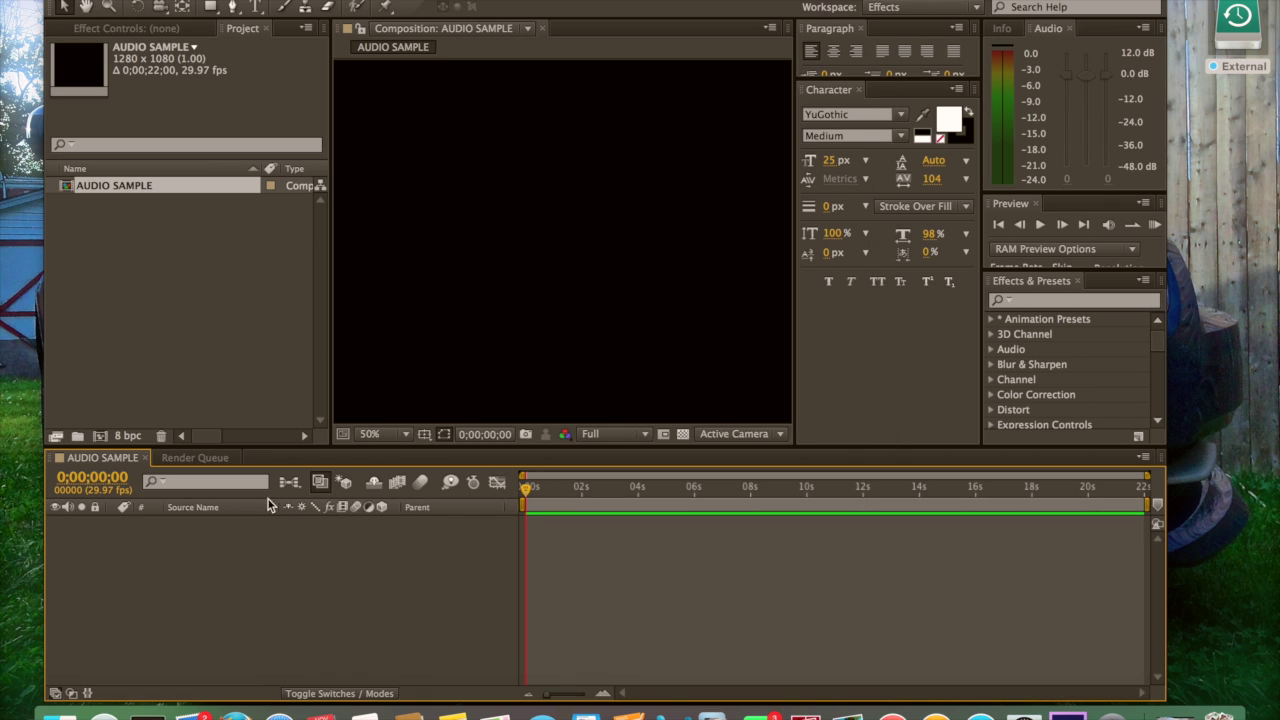
Import 06 Clubbed to Death.m4a and drag it into the AUDIO SAMPLE timeline as layer 1
right_click(243, 341)
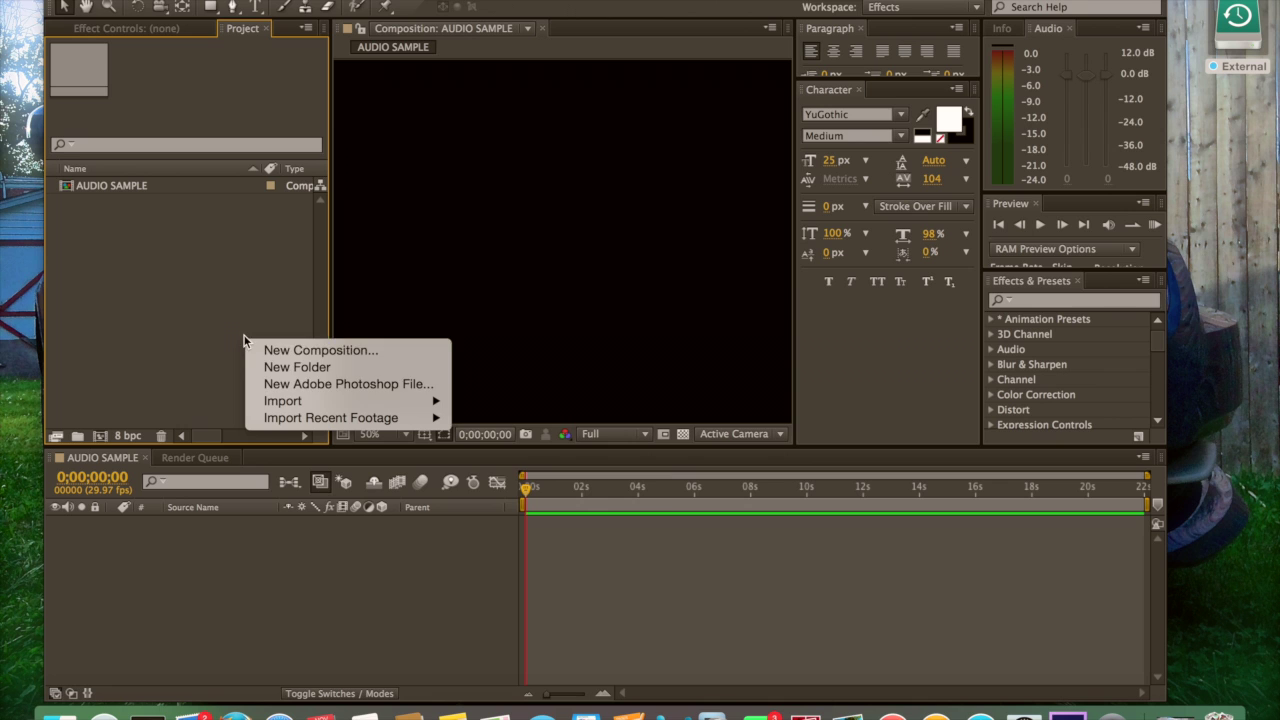
mouse_move(430, 401)
left_click(485, 401)
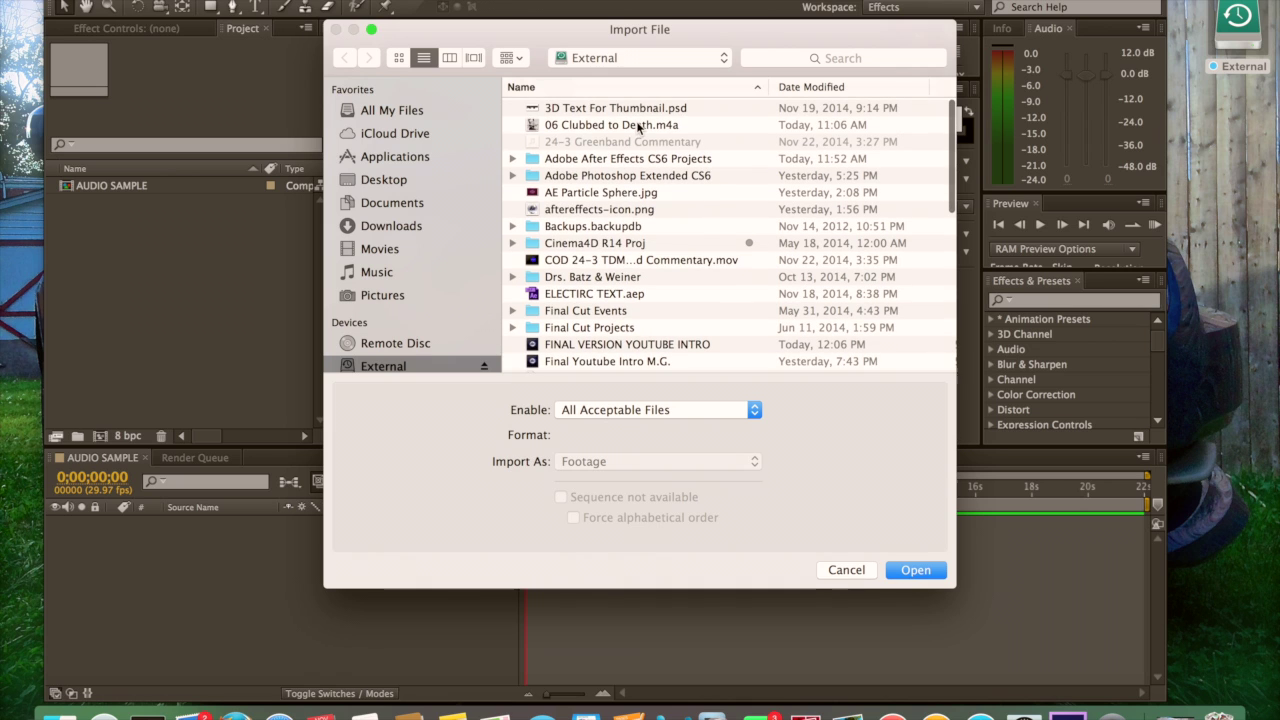
double_click(640, 124)
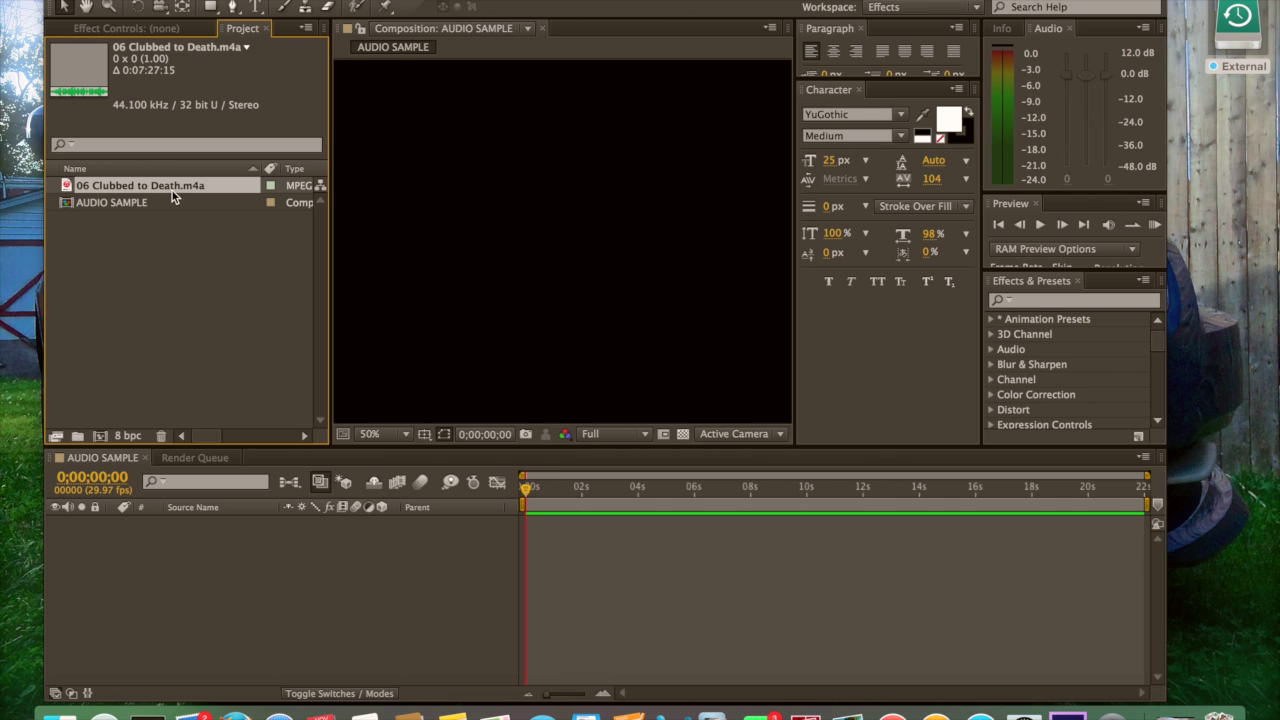
left_click_drag(172, 197, 171, 540)
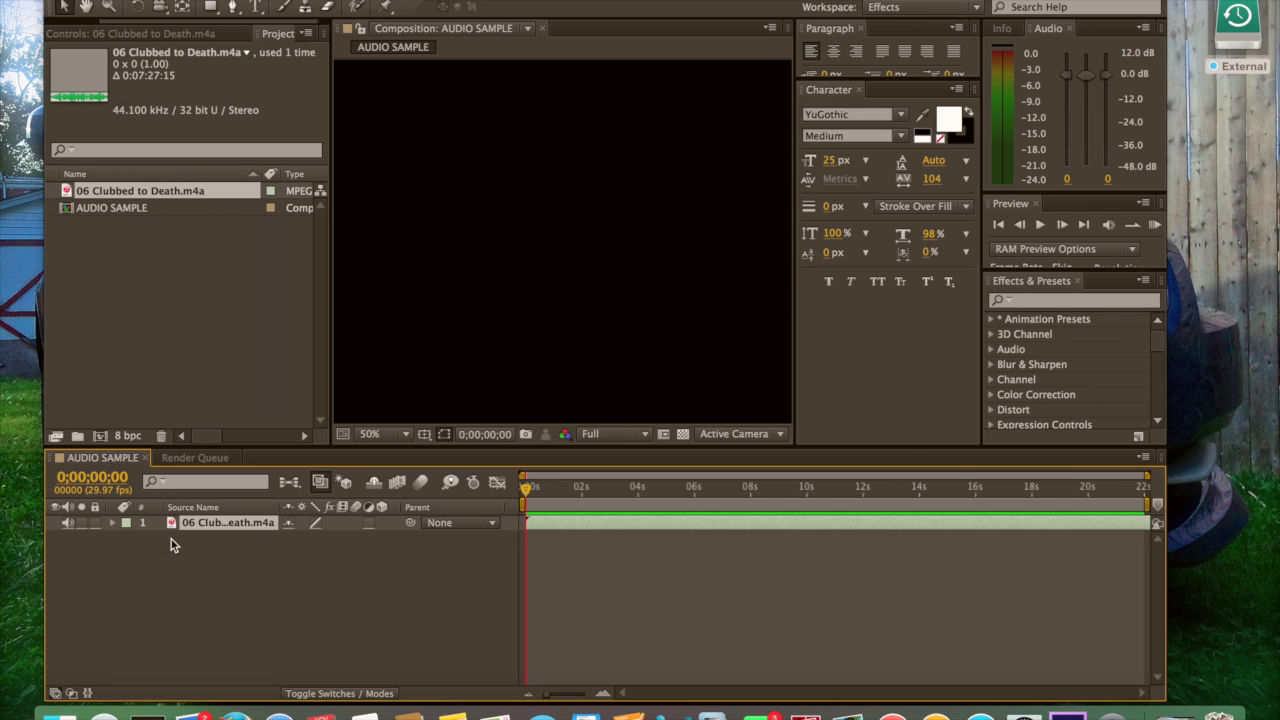
Preview the track's first six seconds, set the time near 1 second, and expand layer 1
left_click(623, 492)
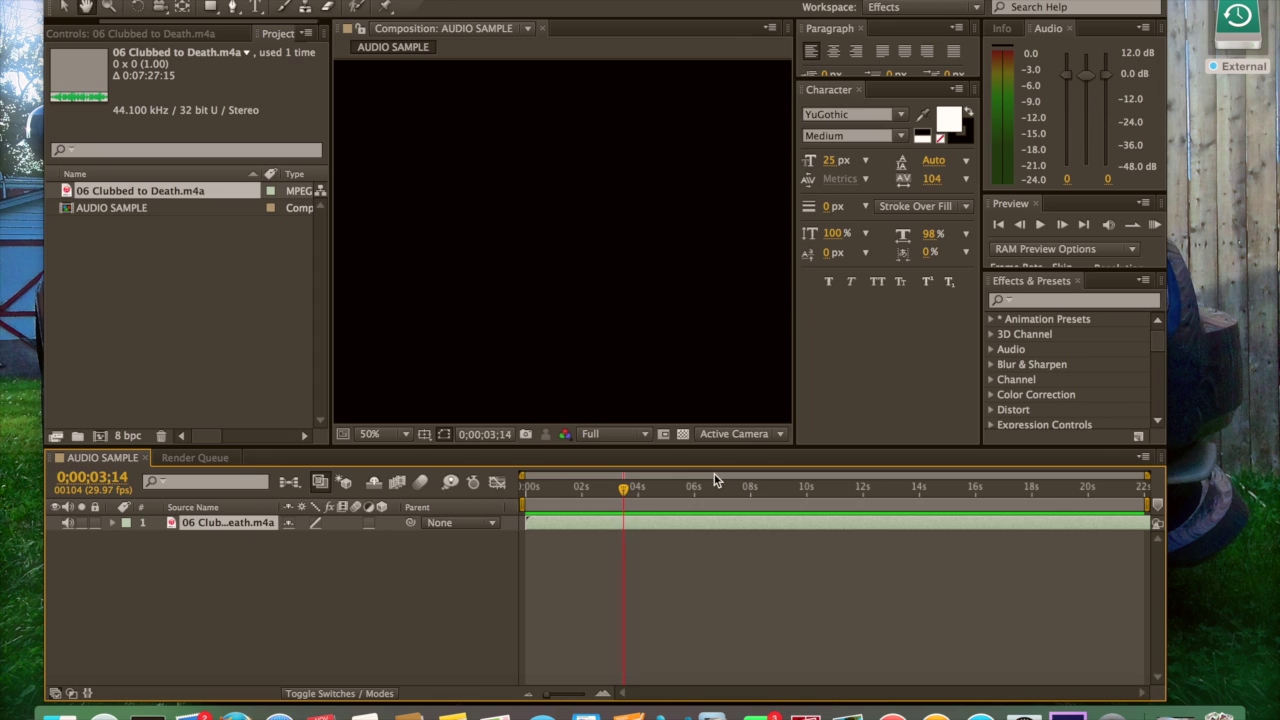
key("space")
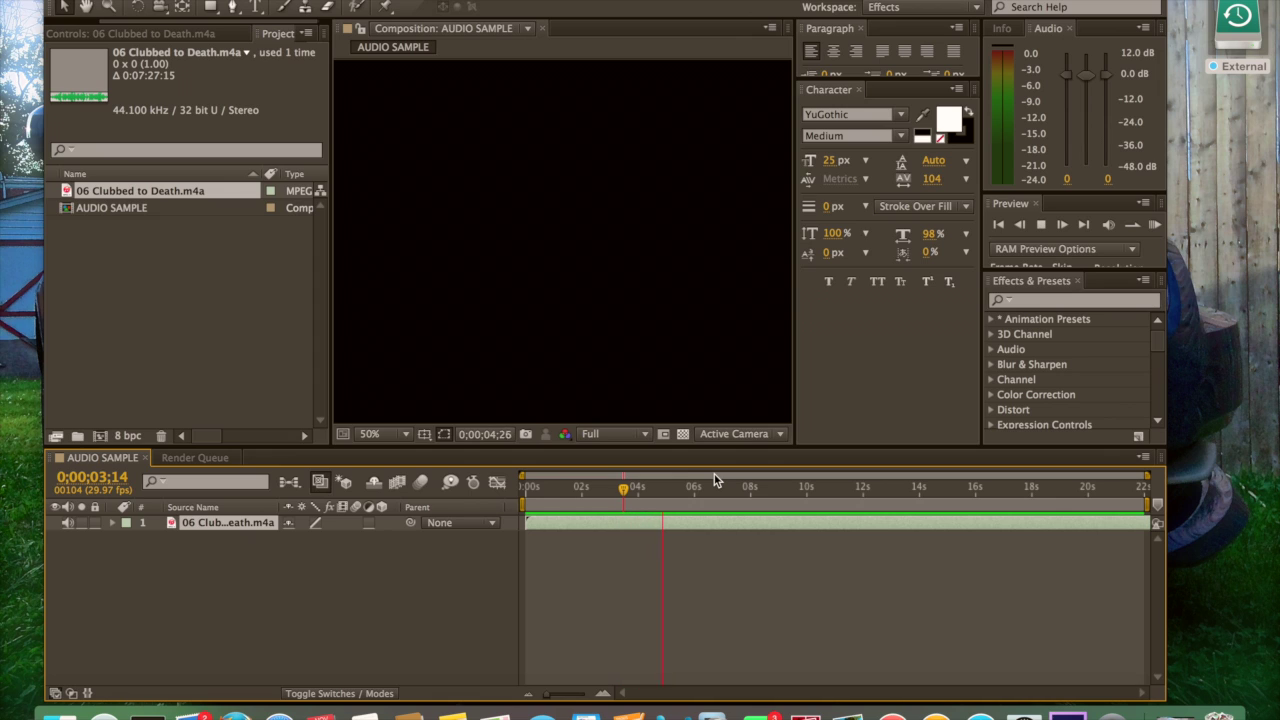
key("space")
left_click(1154, 226)
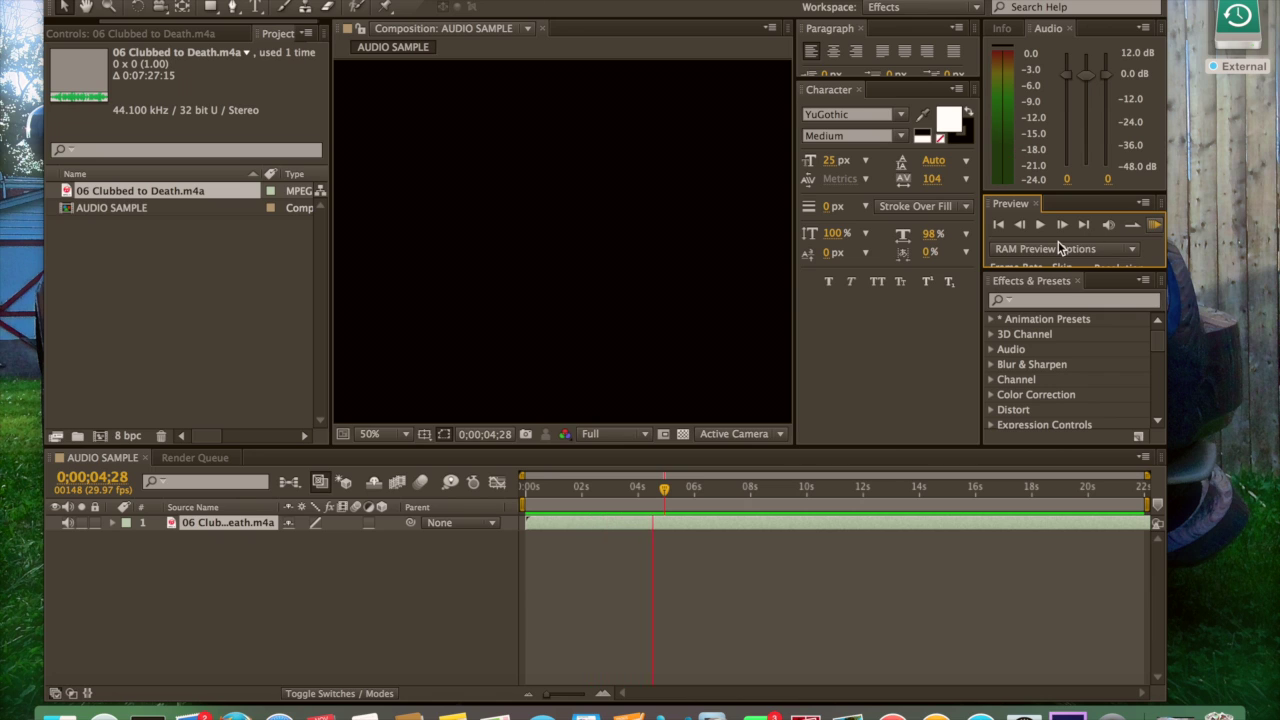
key("space")
left_click(549, 496)
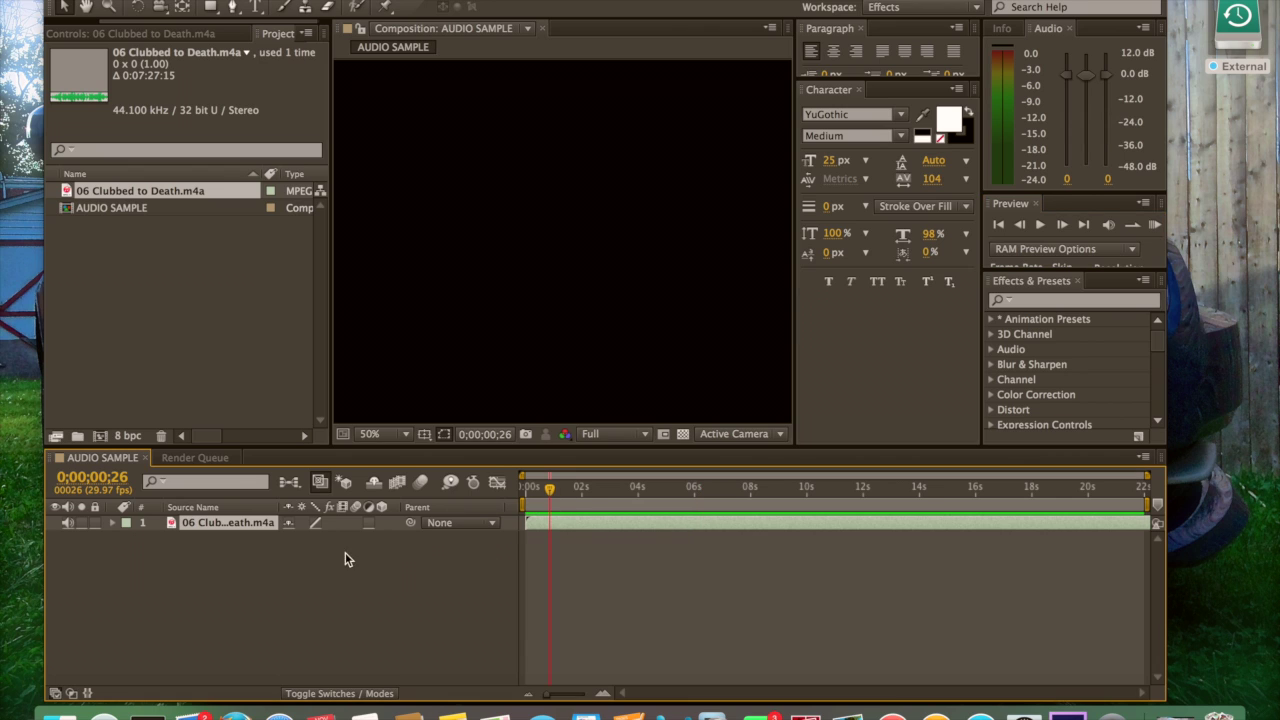
left_click(113, 524)
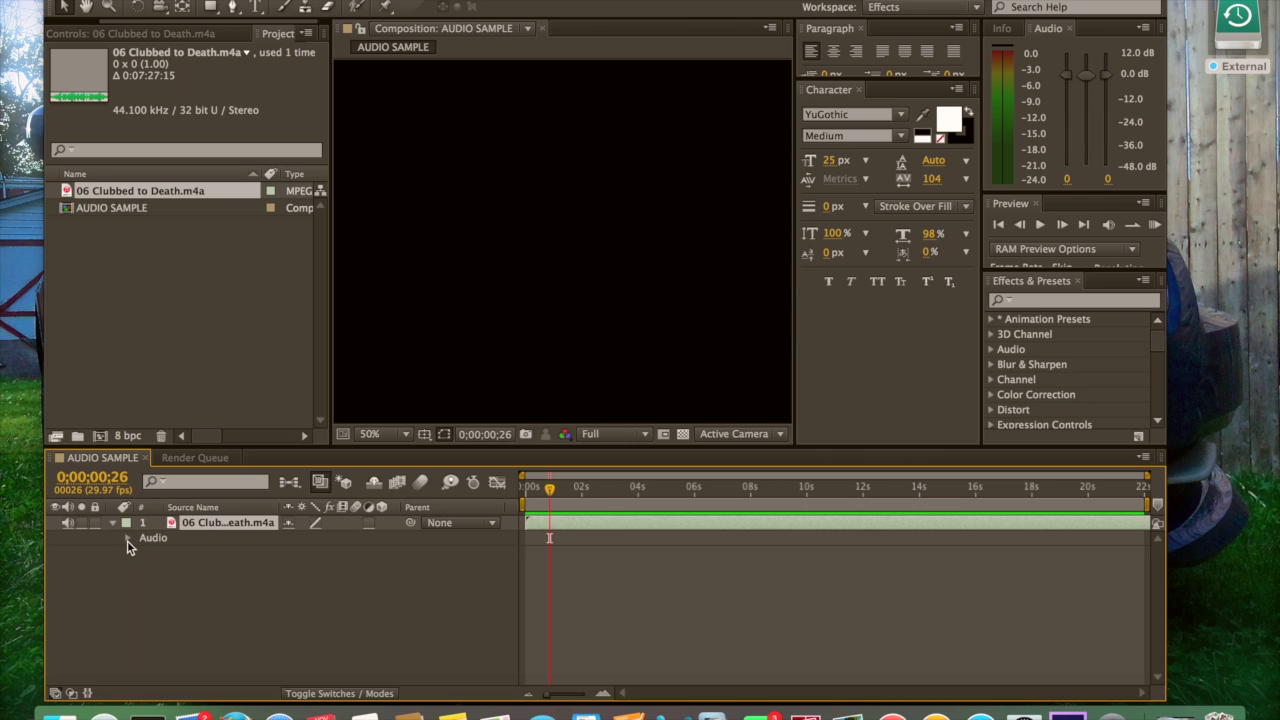
Reveal Audio Levels and the stereo waveform, and set an Audio Levels keyframe at 0 seconds
left_click(127, 538)
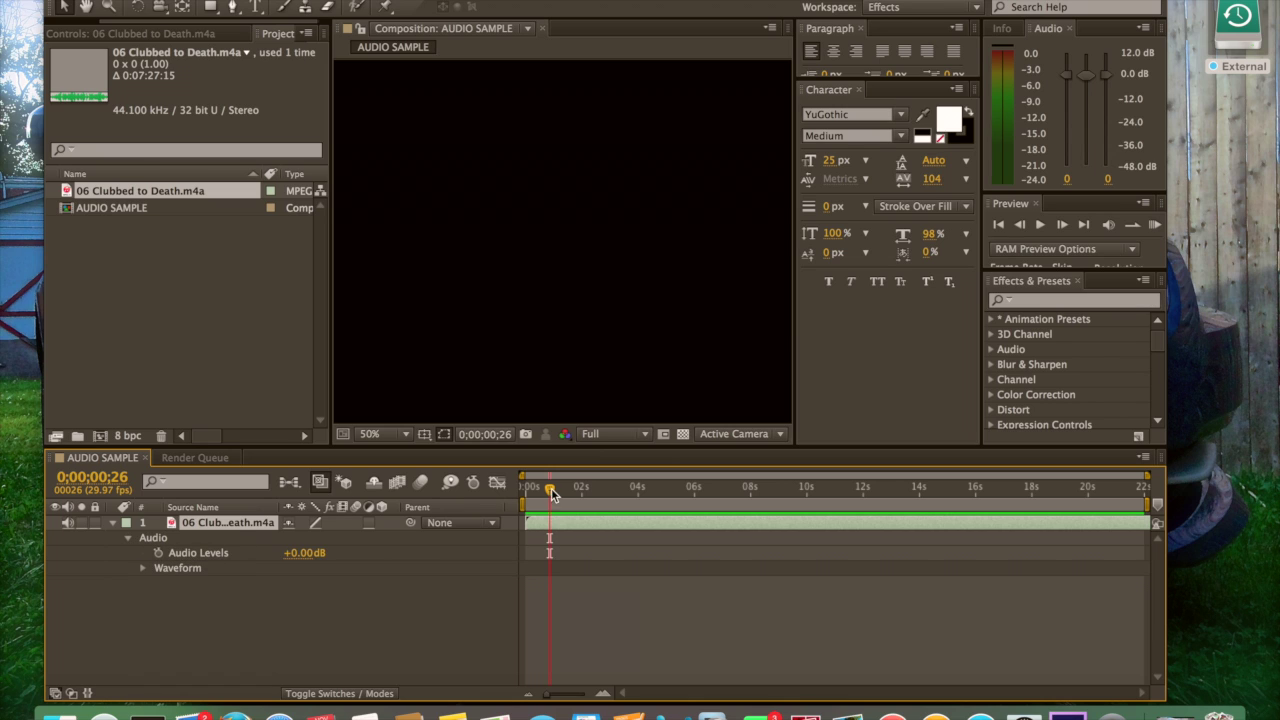
left_click_drag(549, 492, 526, 490)
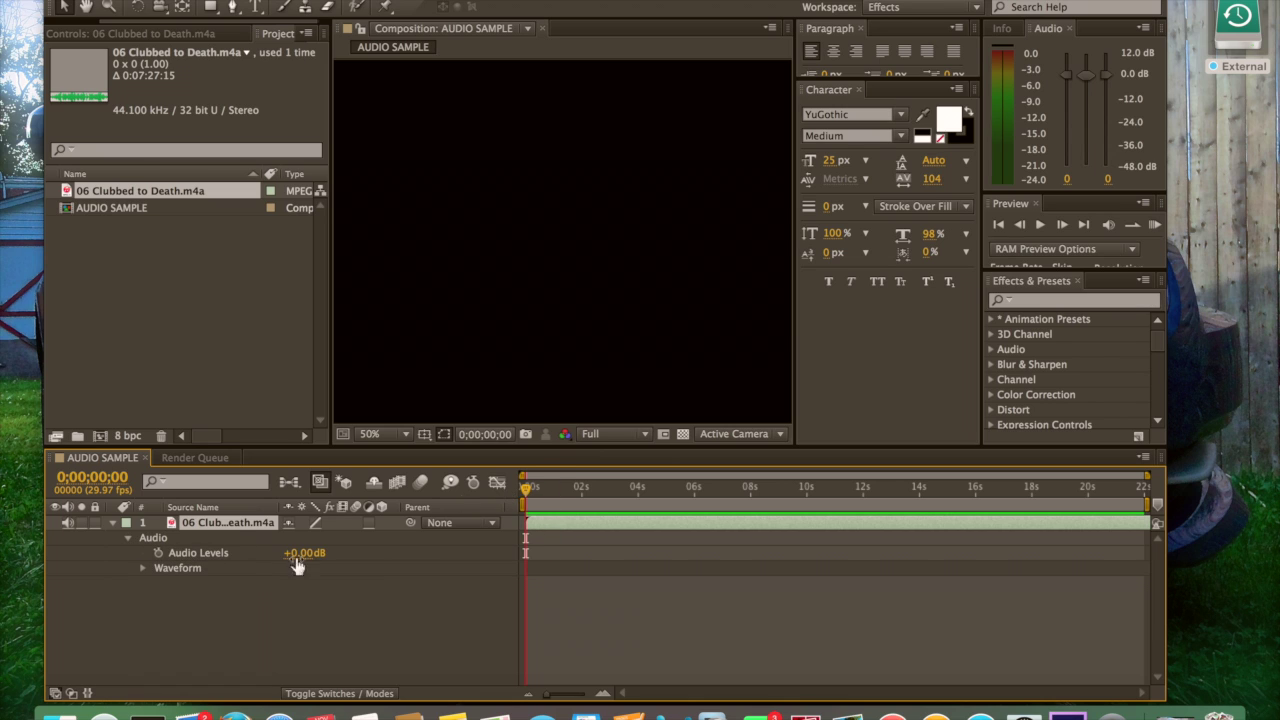
left_click(142, 568)
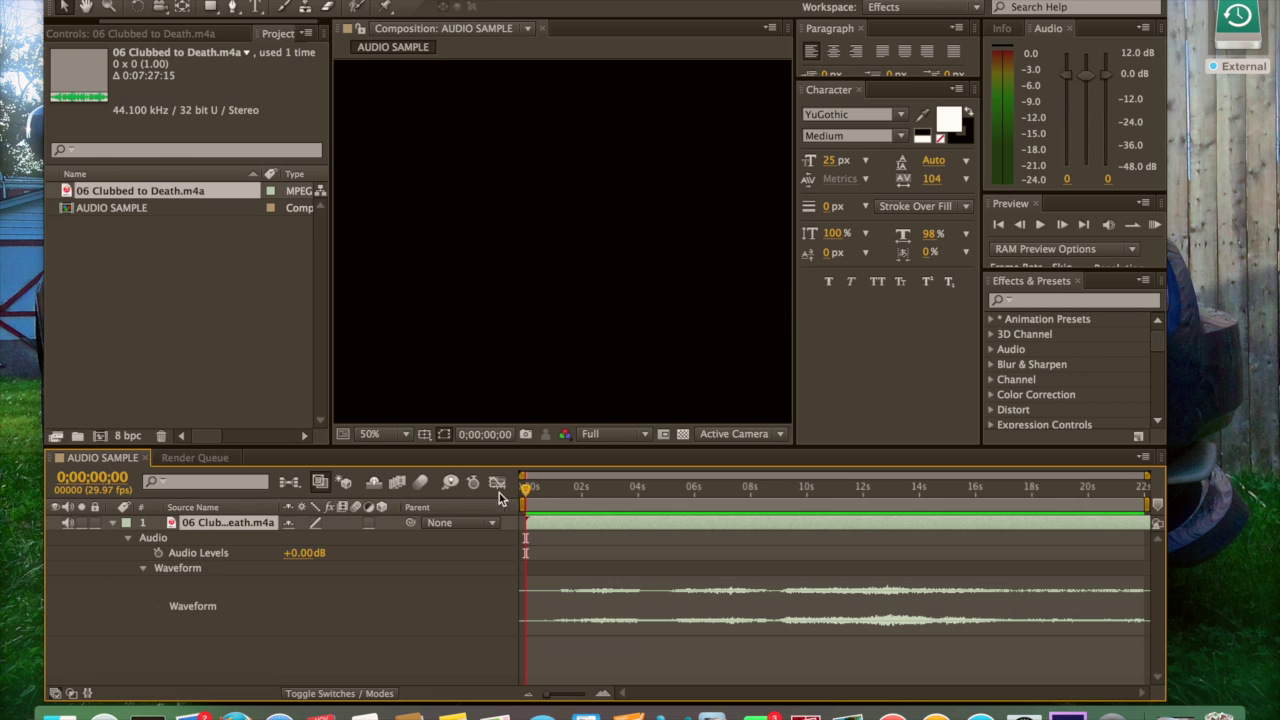
left_click(158, 553)
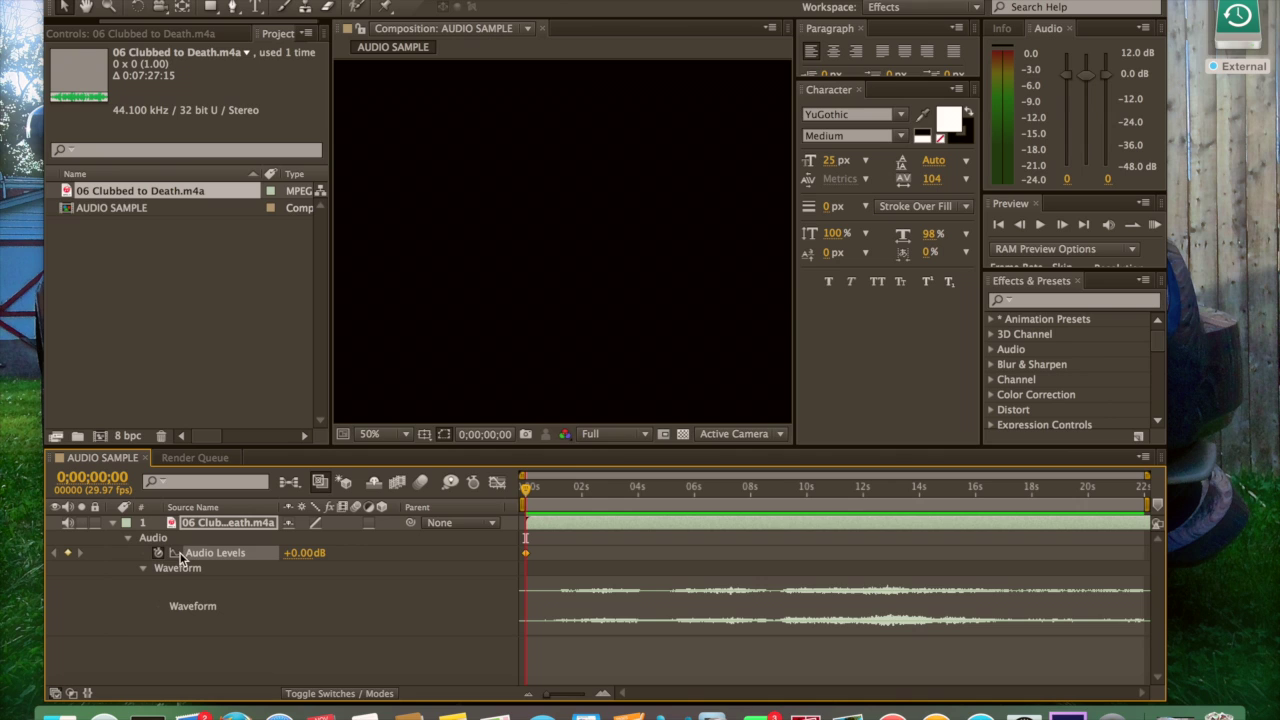
left_click_drag(530, 491, 585, 492)
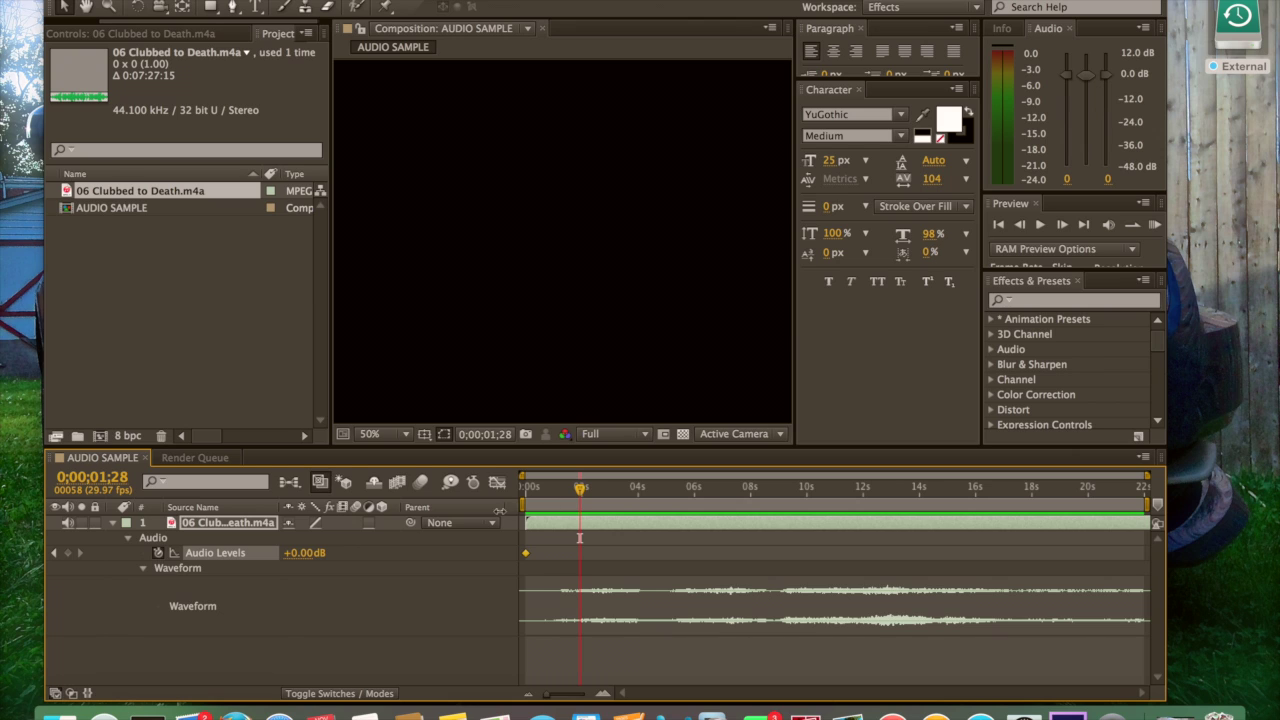
Build the fade-in, with Audio Levels at -48 dB at 0 seconds rising to a keyframe near 2 seconds
left_click(310, 556)
type("48")
key("Return")
left_click(67, 553)
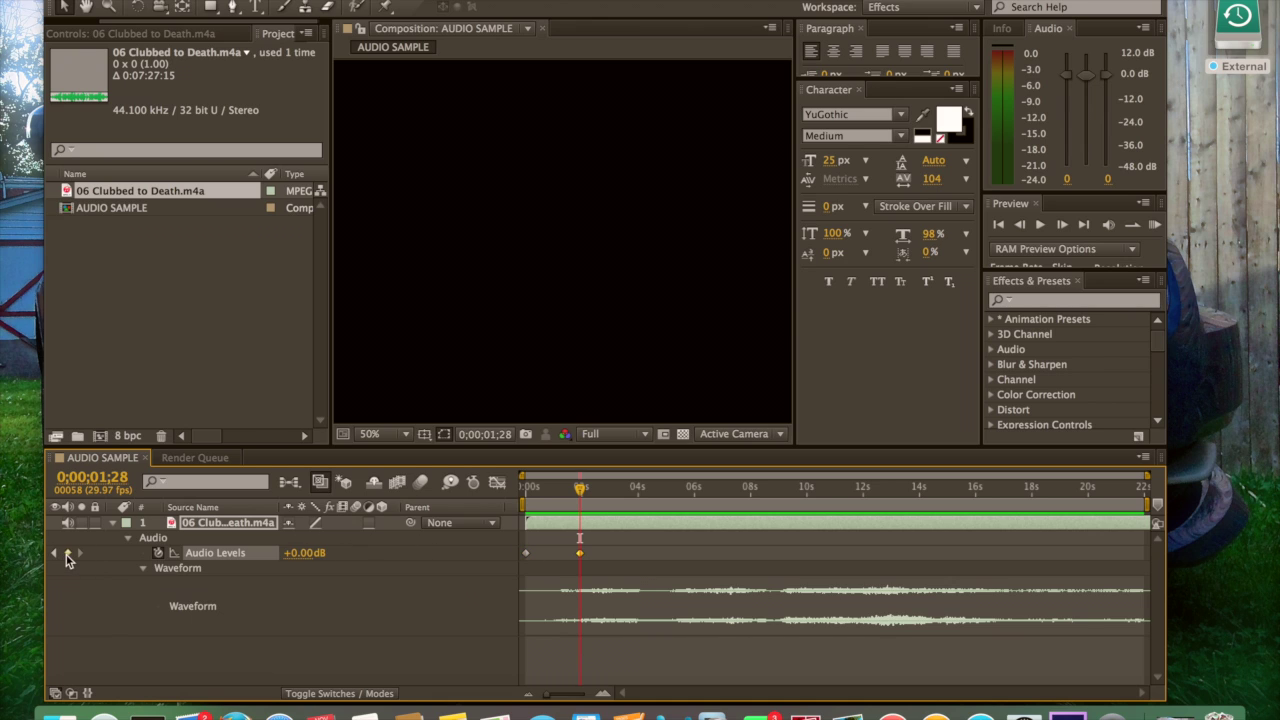
left_click_drag(580, 488, 540, 488)
left_click(528, 553)
left_click(527, 555)
left_click_drag(541, 489, 510, 494)
left_click_drag(300, 553, 190, 567)
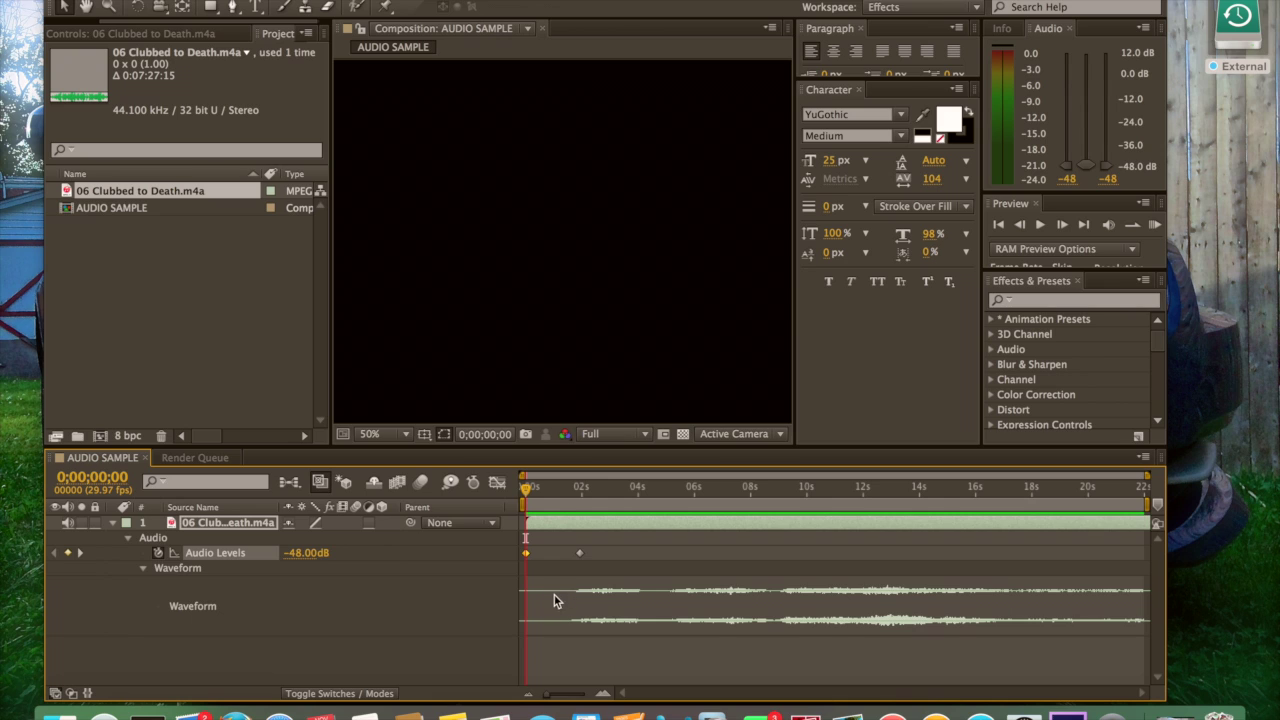
left_click(571, 489)
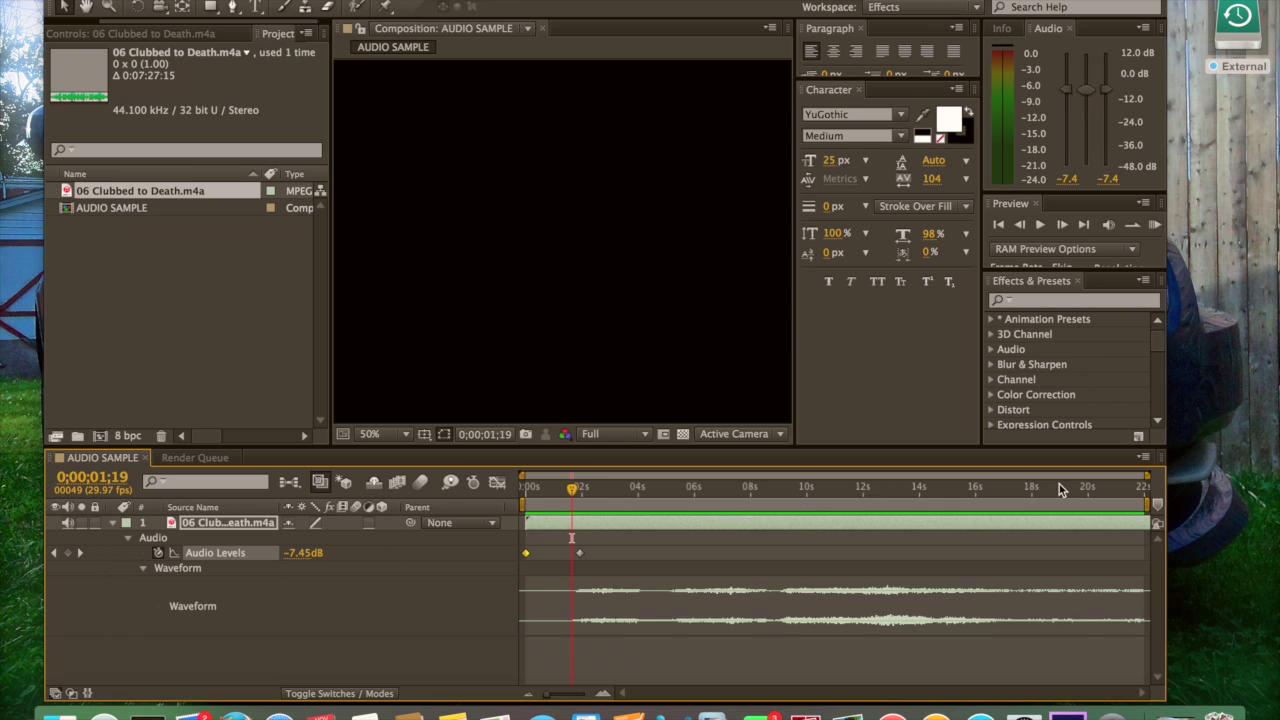
Add a 0 dB Audio Levels keyframe at 19;27 and a -48 dB keyframe at the comp end
left_click_drag(1095, 492, 1087, 494)
left_click(68, 553)
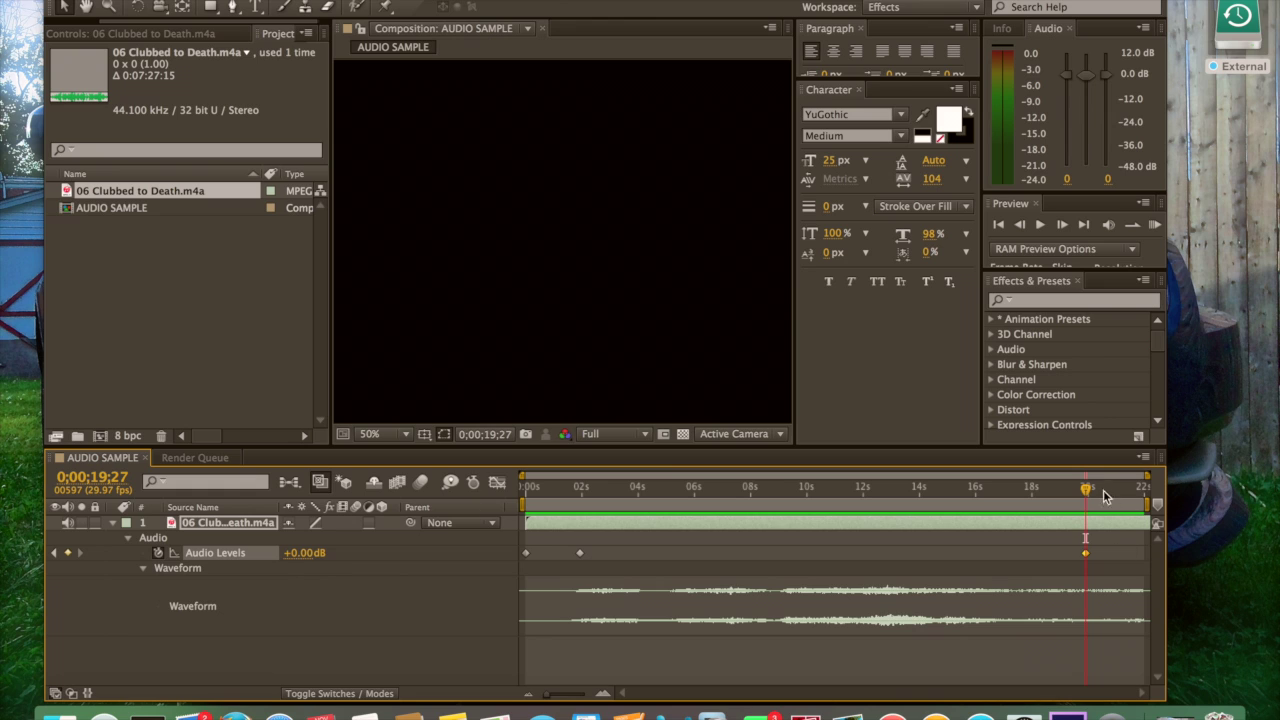
left_click_drag(1090, 492, 1146, 492)
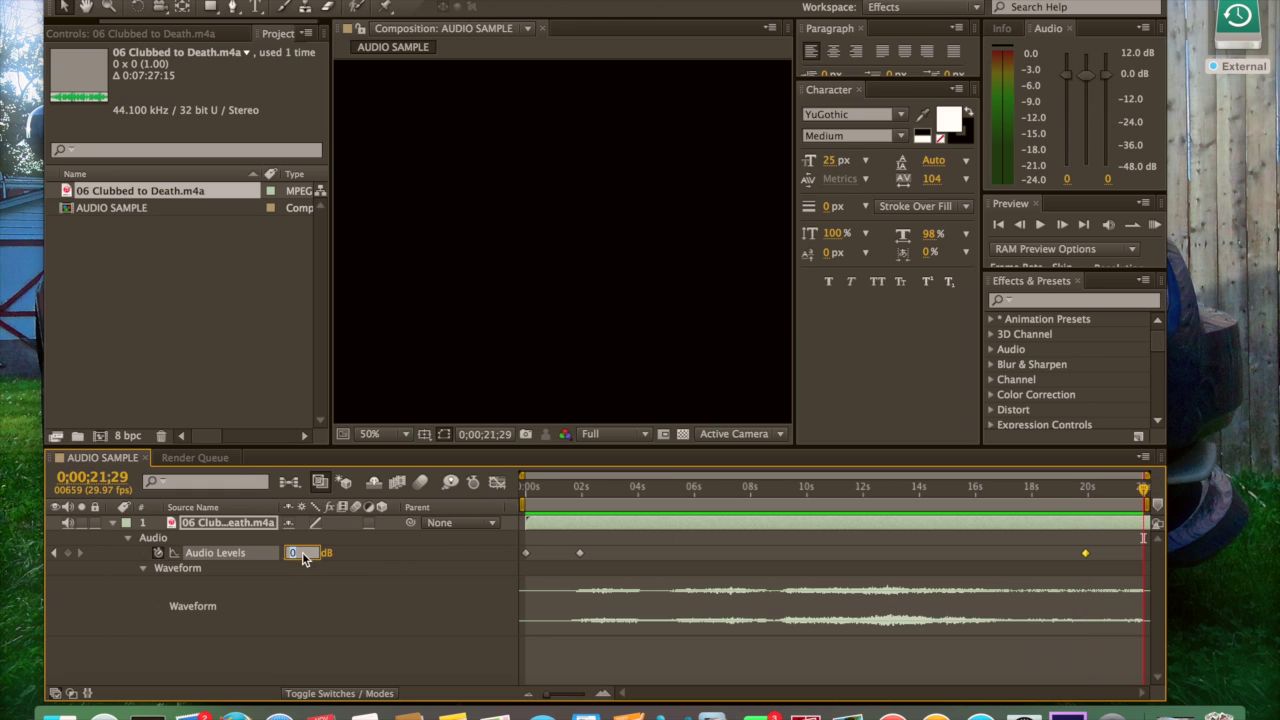
type("-48")
key("Return")
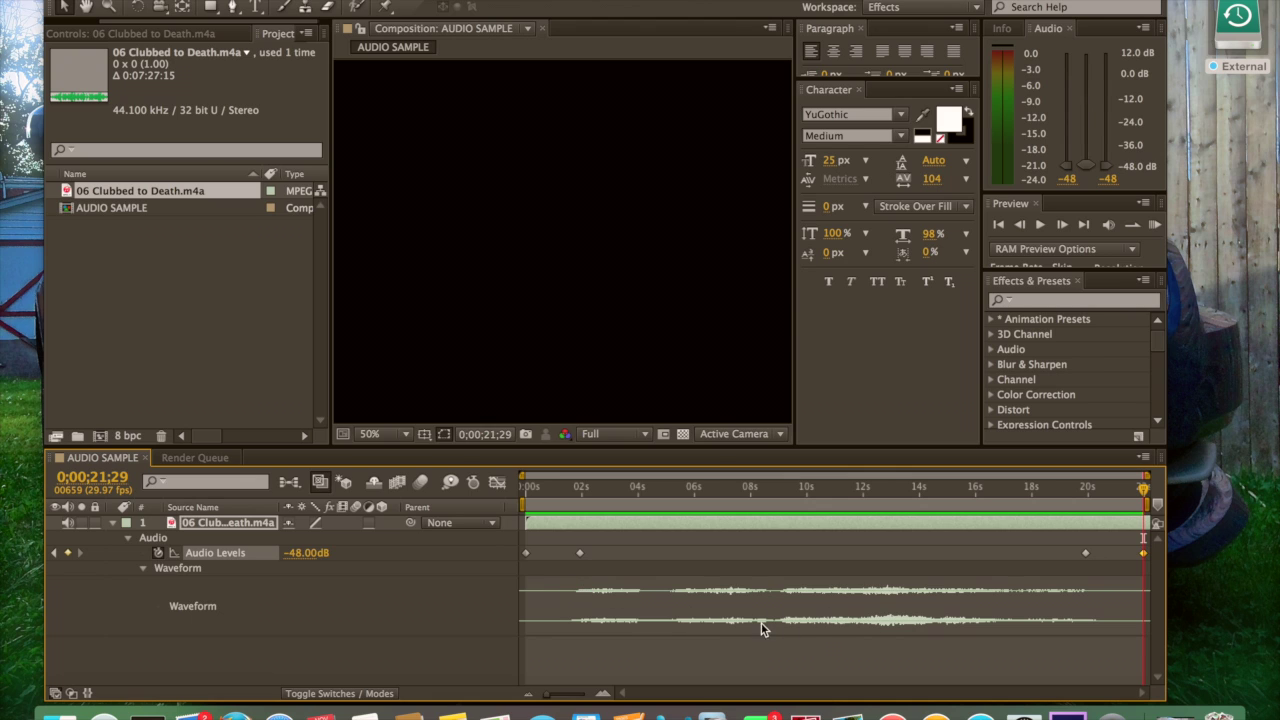
Collapse the music layer and add AUDIO SAMPLE to the Render Queue
left_click(494, 557)
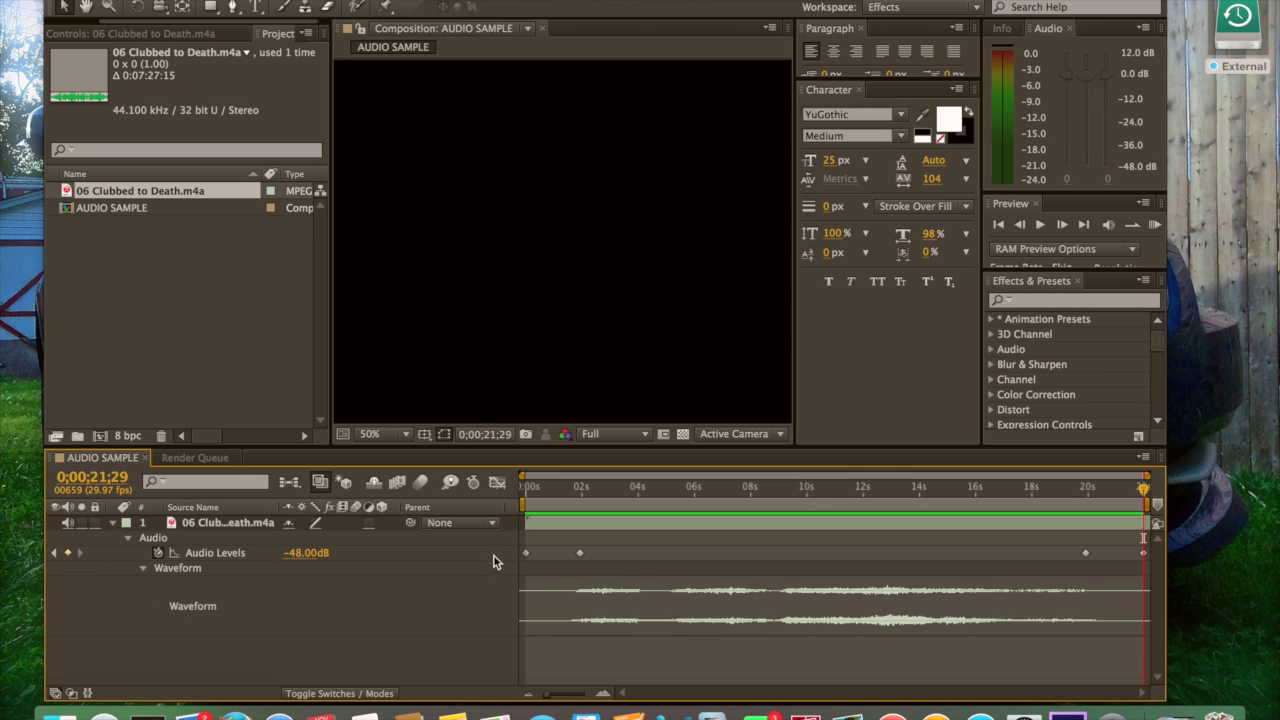
left_click(112, 524)
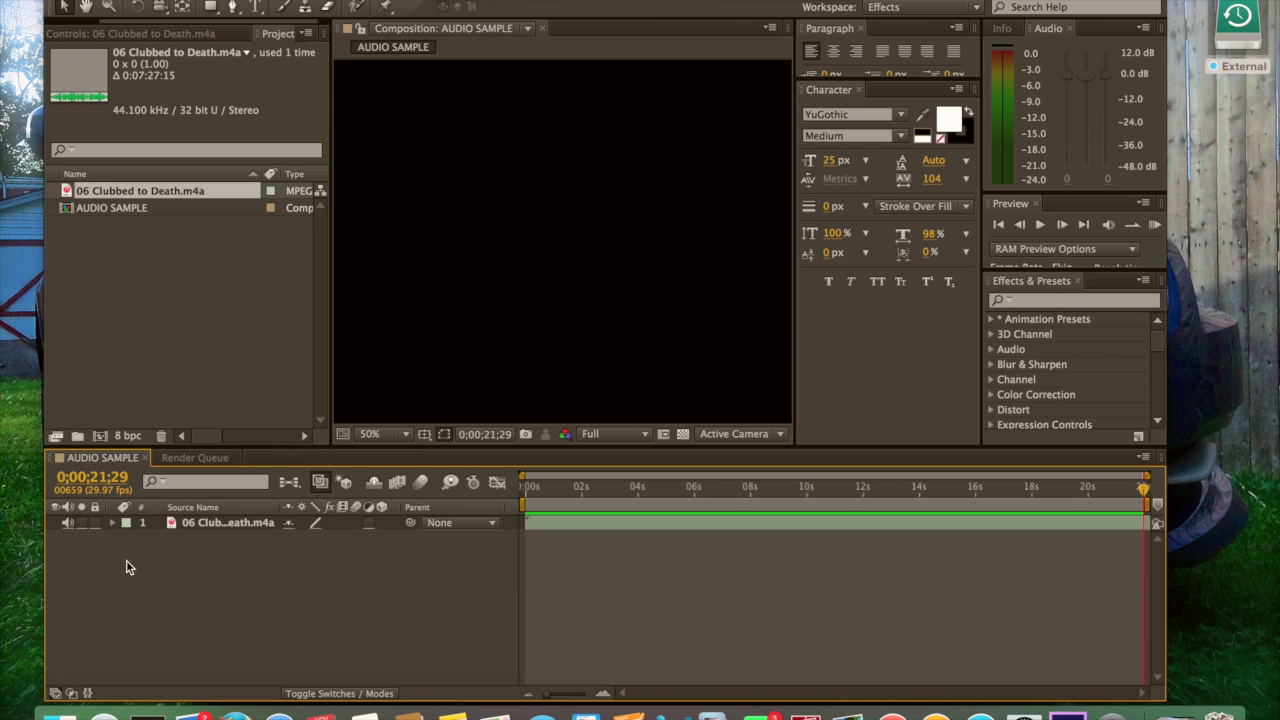
left_click(270, 1)
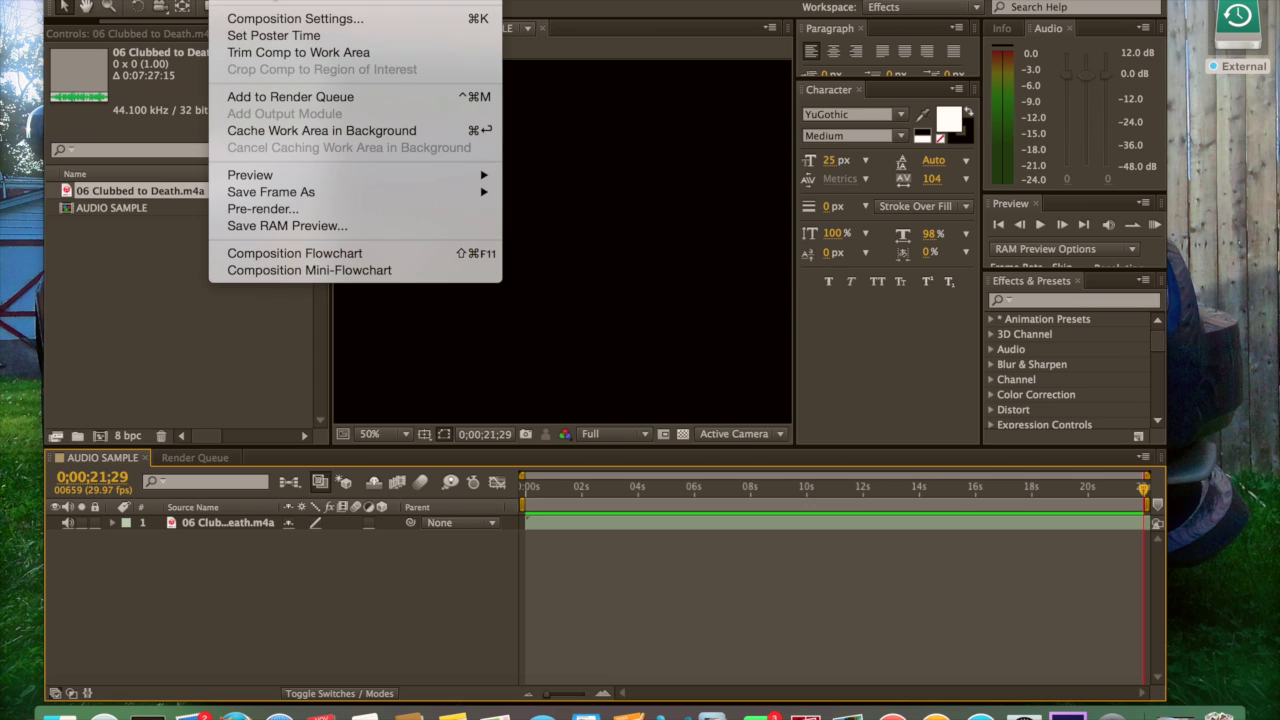
left_click(258, 96)
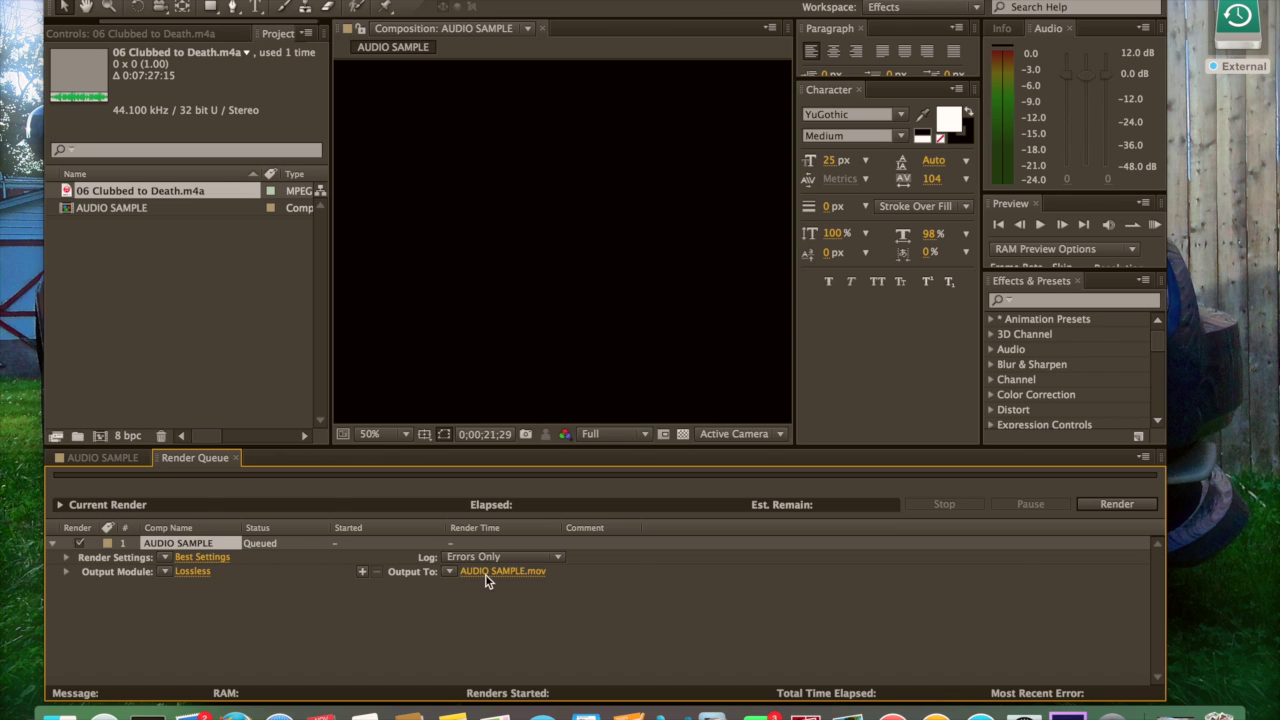
Enable Audio Output in the render's output module, keeping 48 kHz stereo
left_click(194, 571)
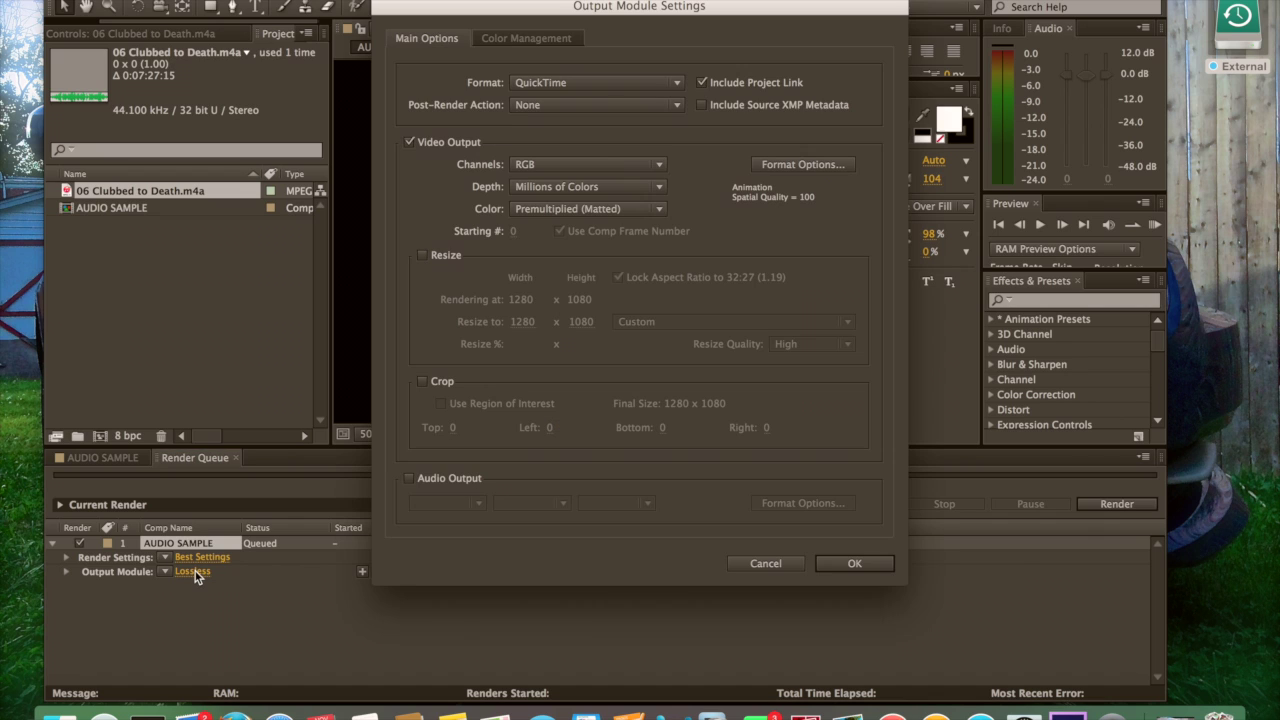
left_click(409, 479)
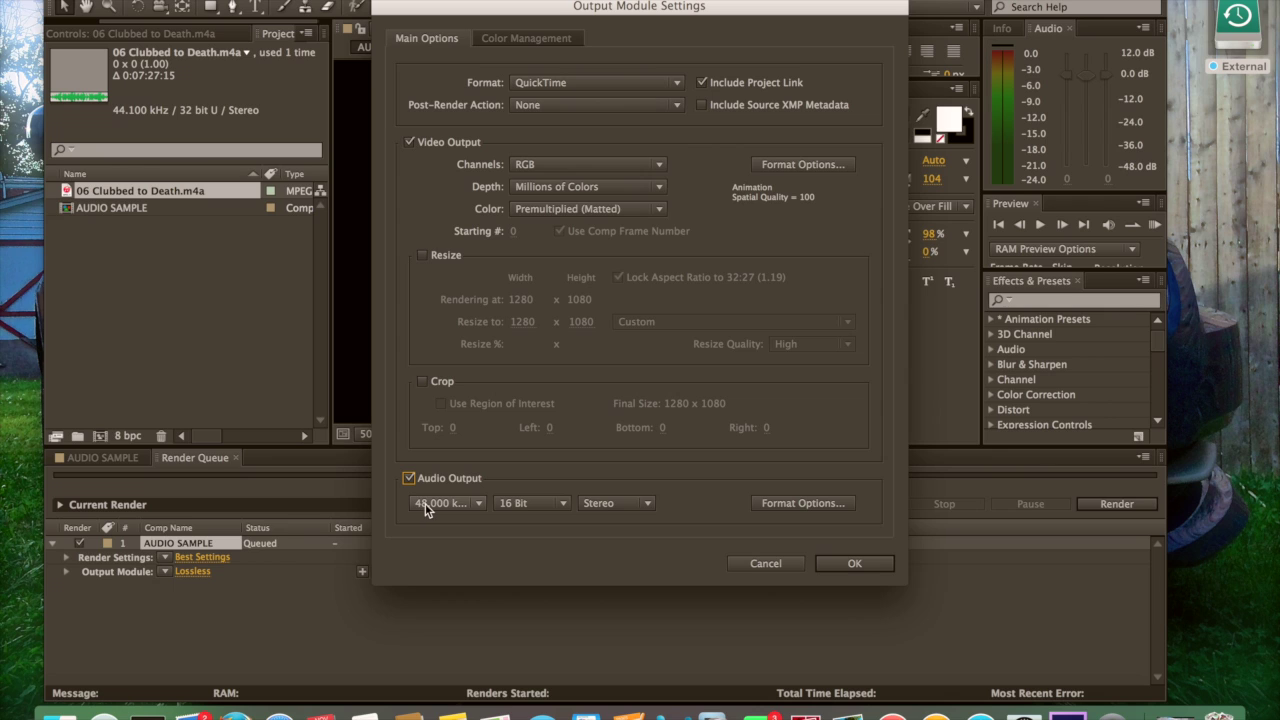
left_click(430, 507)
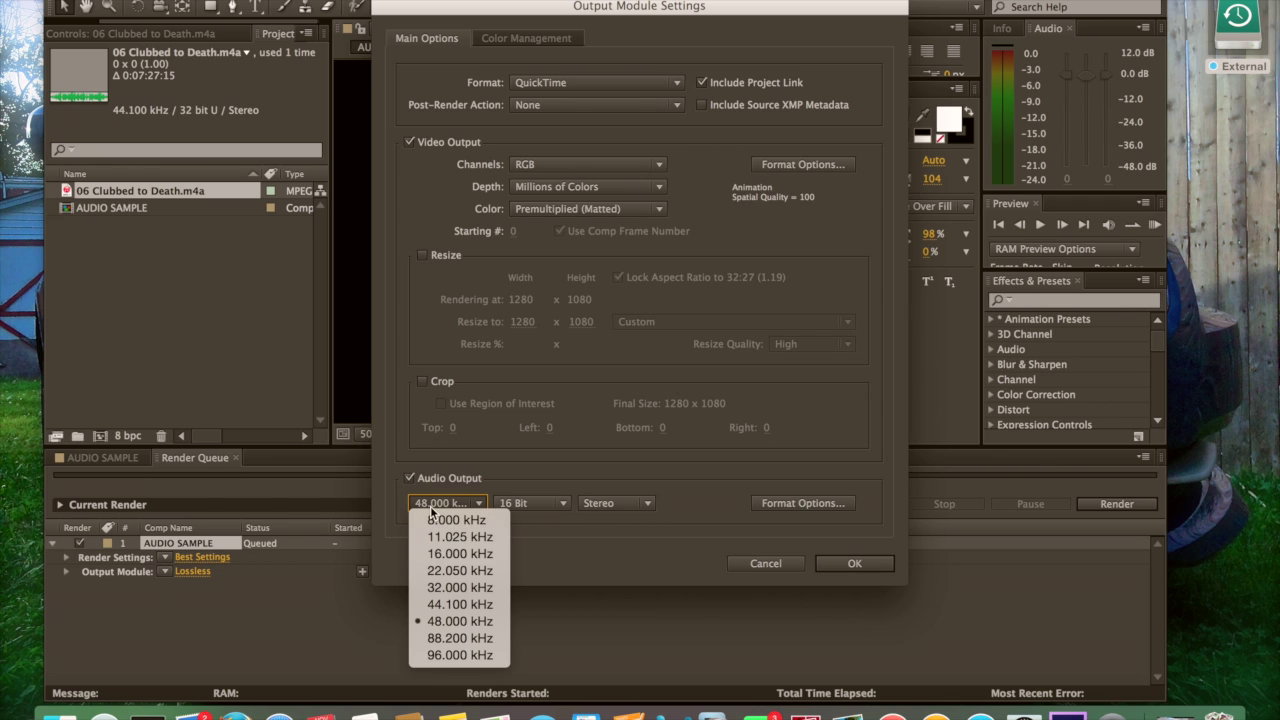
left_click(558, 547)
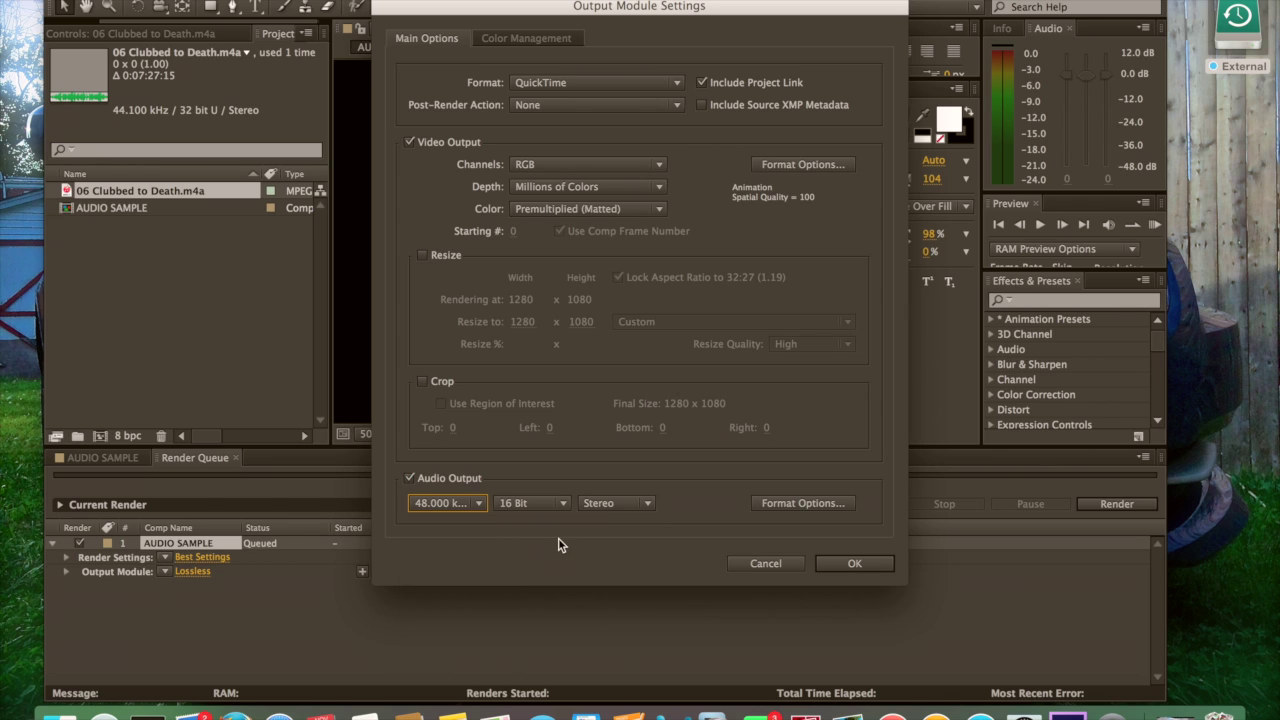
left_click(602, 504)
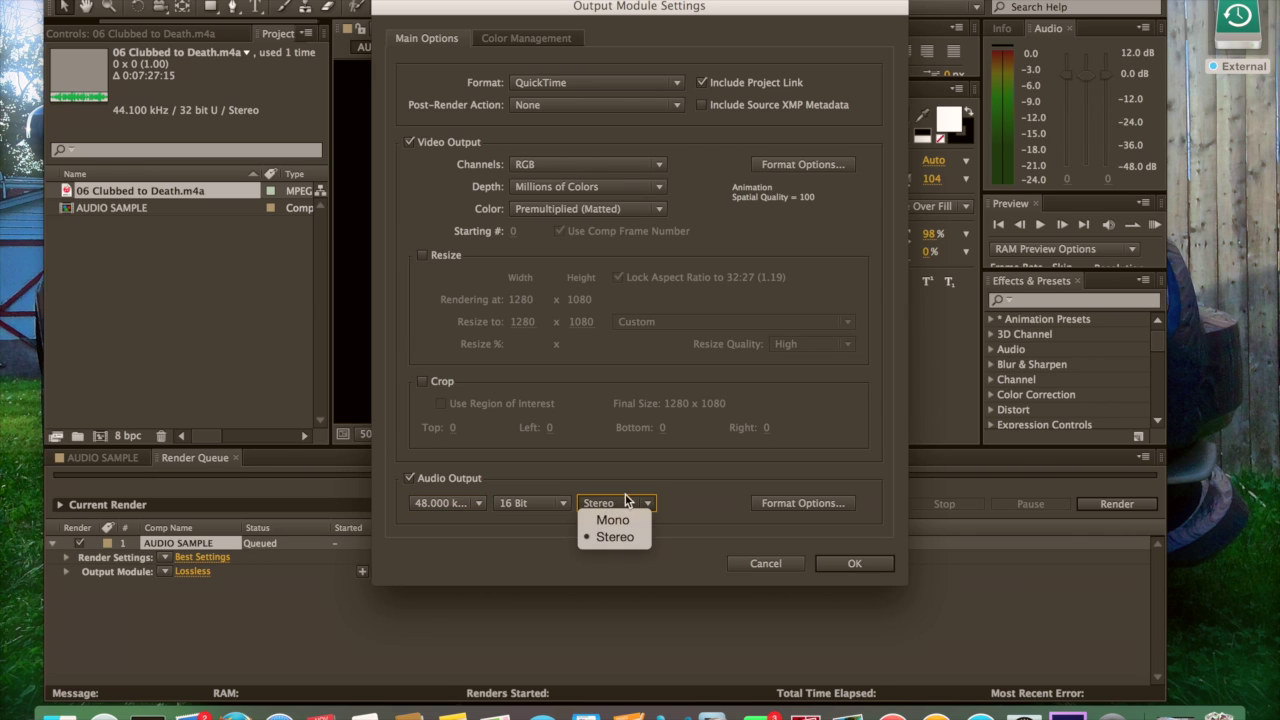
left_click(629, 490)
Settle the audio bit depth on 16 Bit after trying 32 Bit, and apply the output settings
left_click(479, 503)
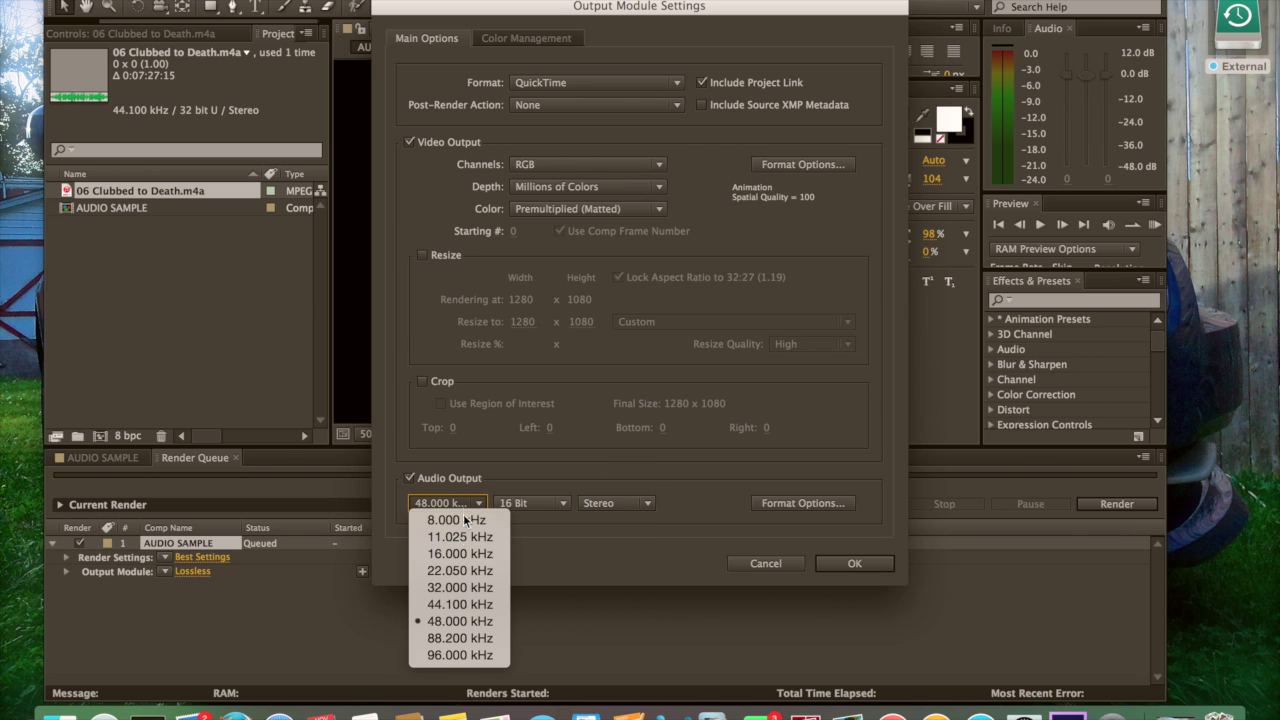
left_click(594, 557)
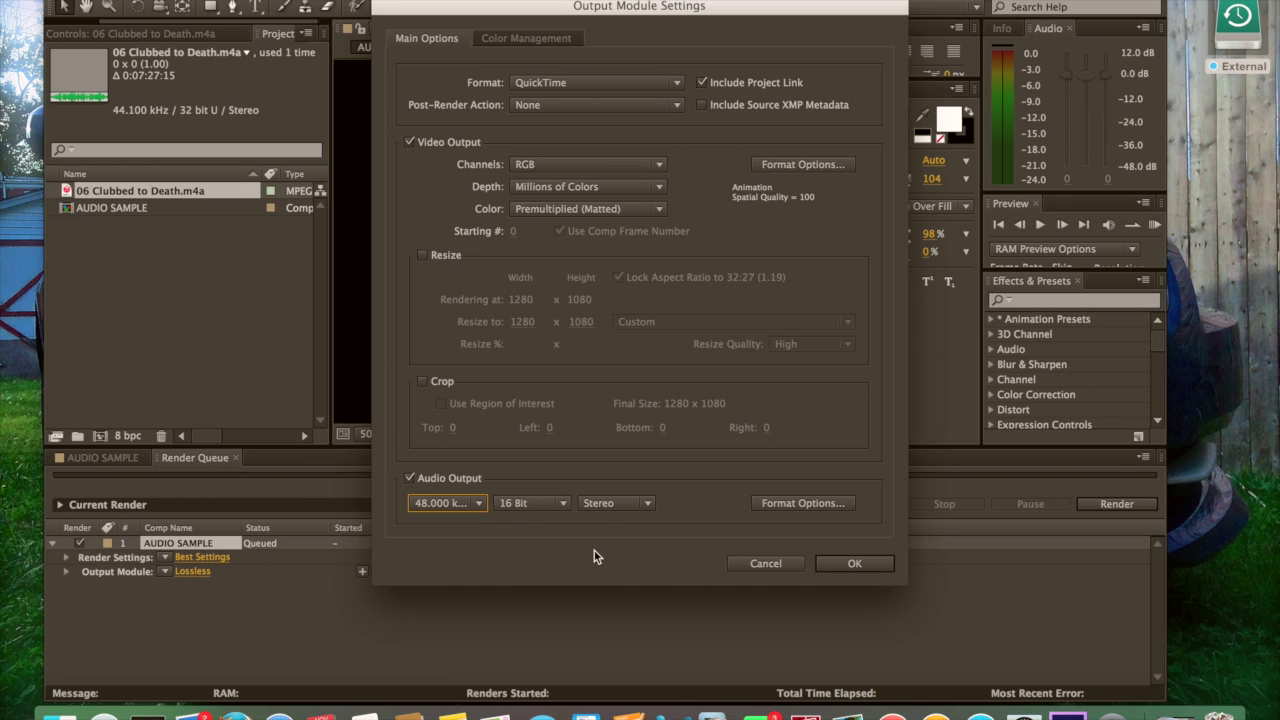
left_click(557, 506)
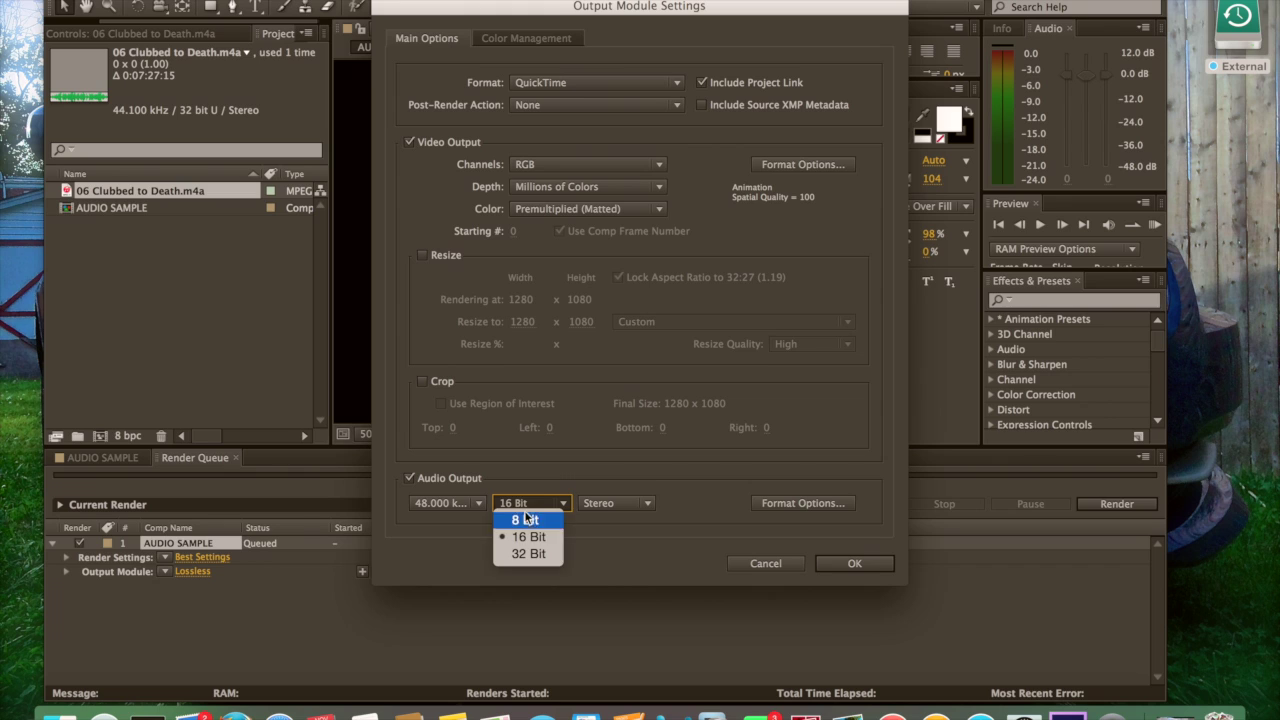
left_click(560, 482)
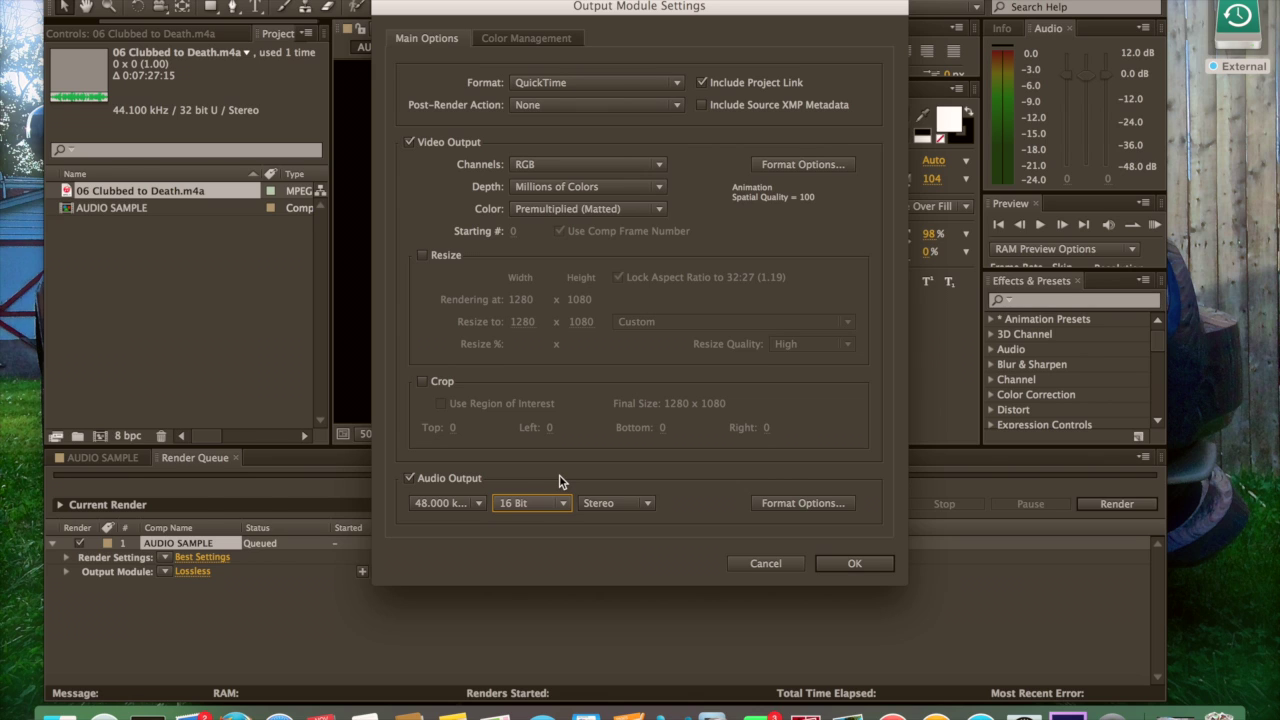
left_click(528, 508)
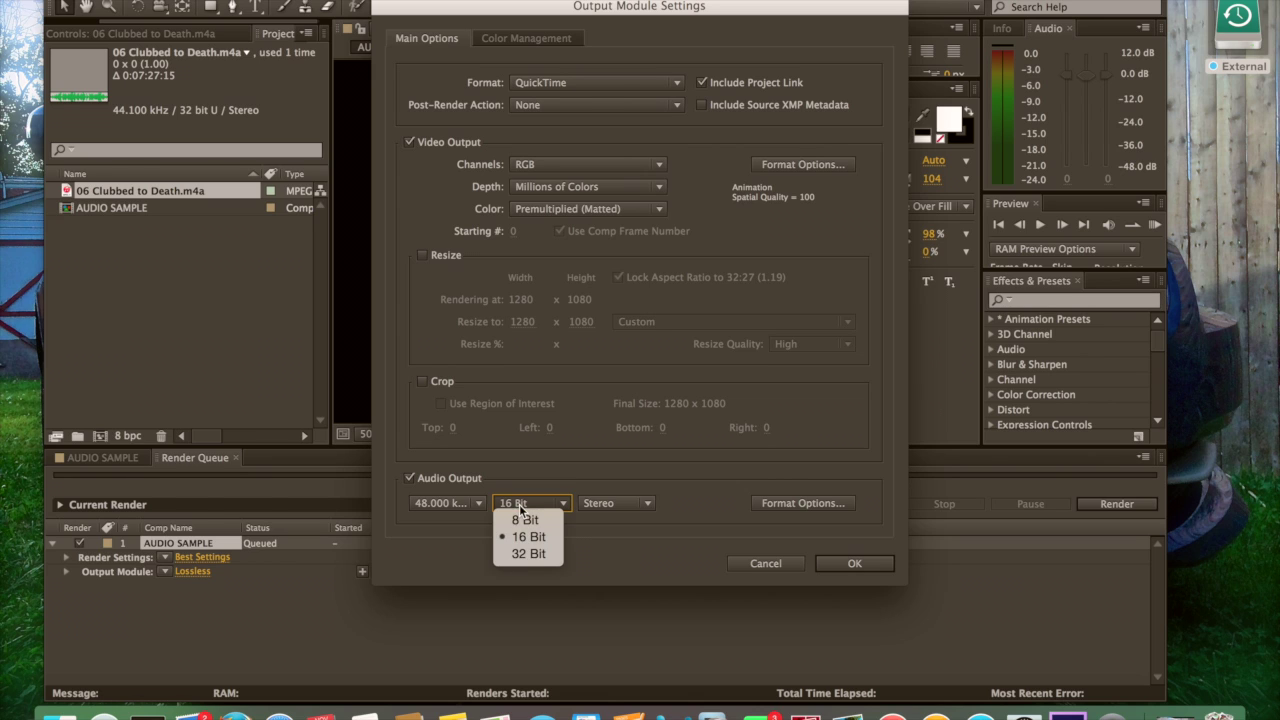
left_click(518, 555)
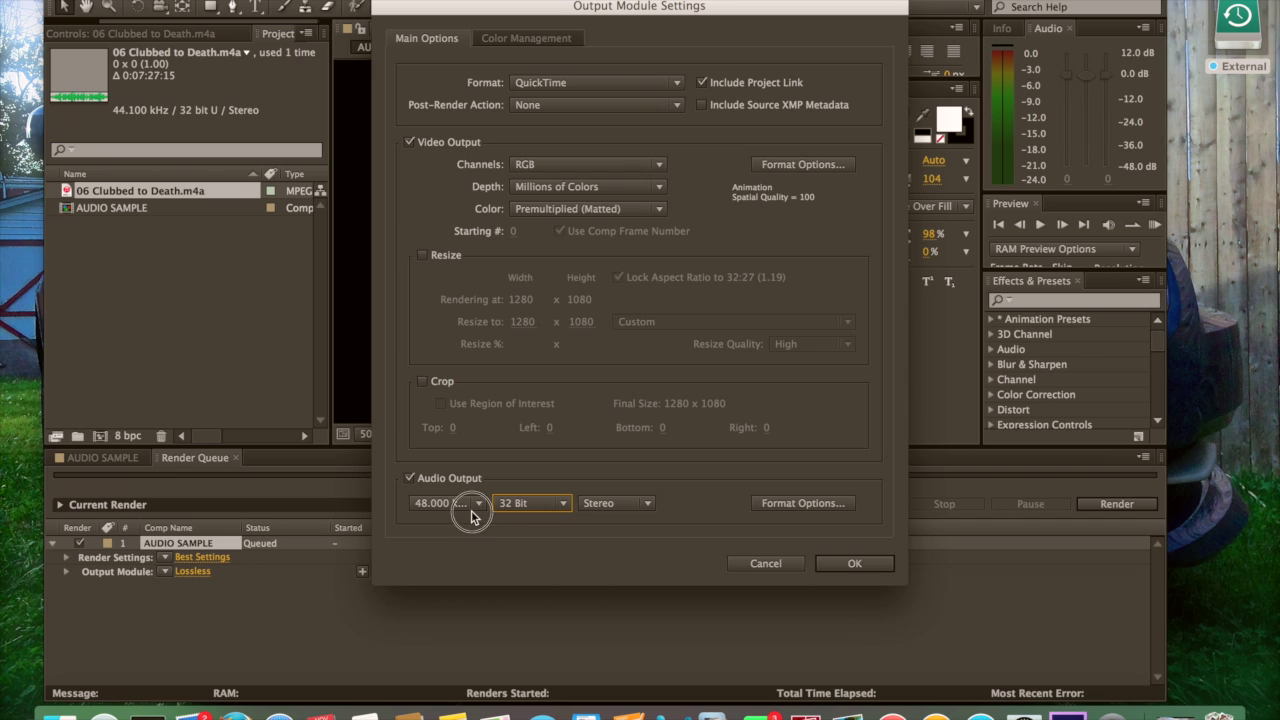
left_click(471, 508)
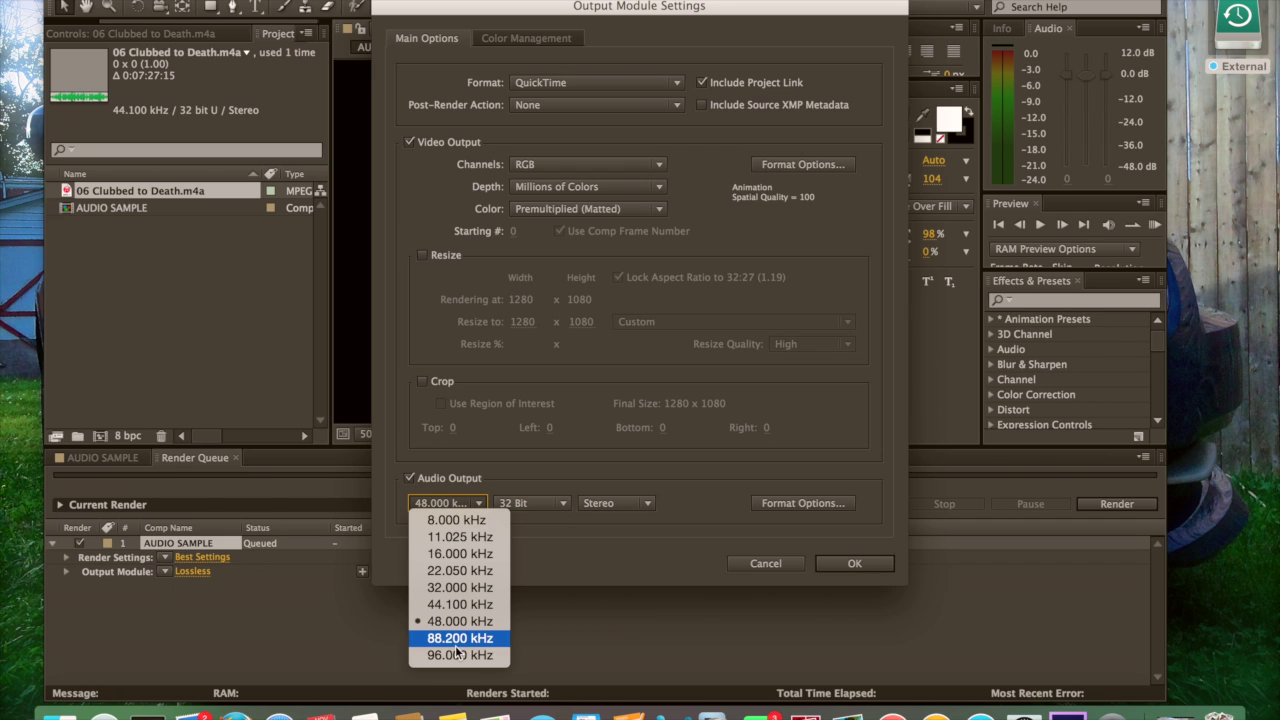
left_click(576, 584)
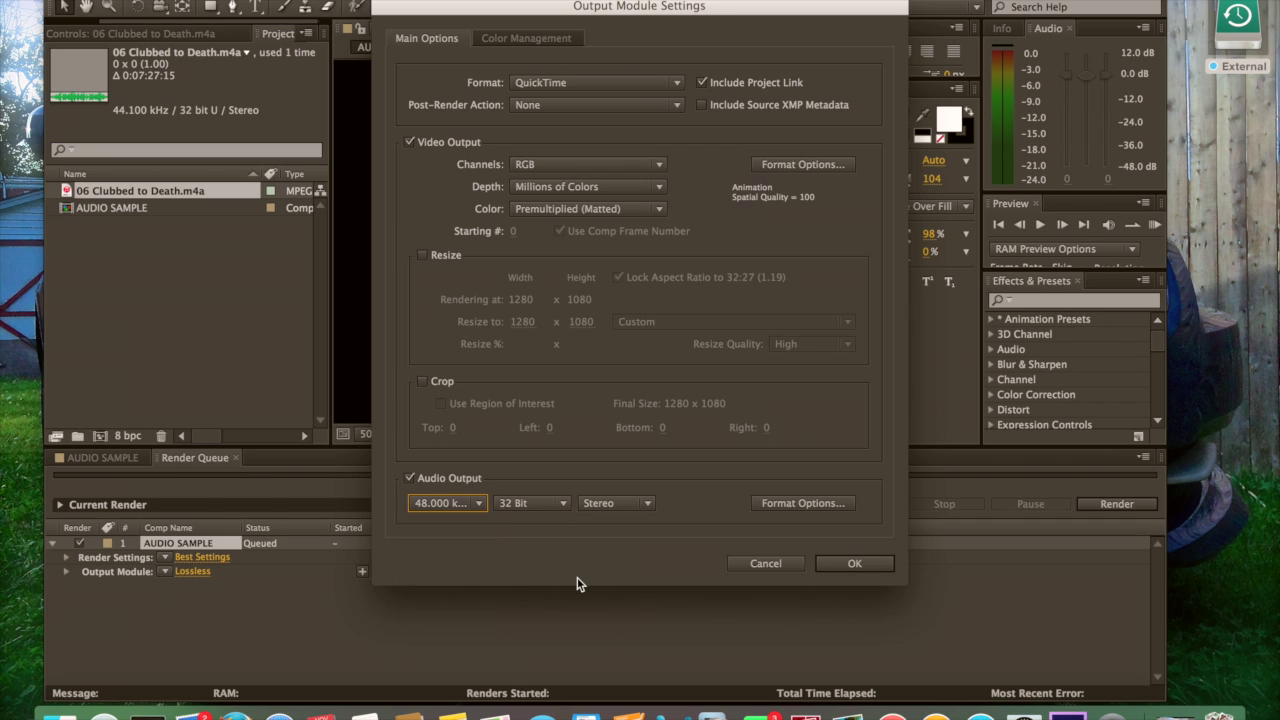
left_click(553, 511)
left_click(540, 535)
left_click(845, 566)
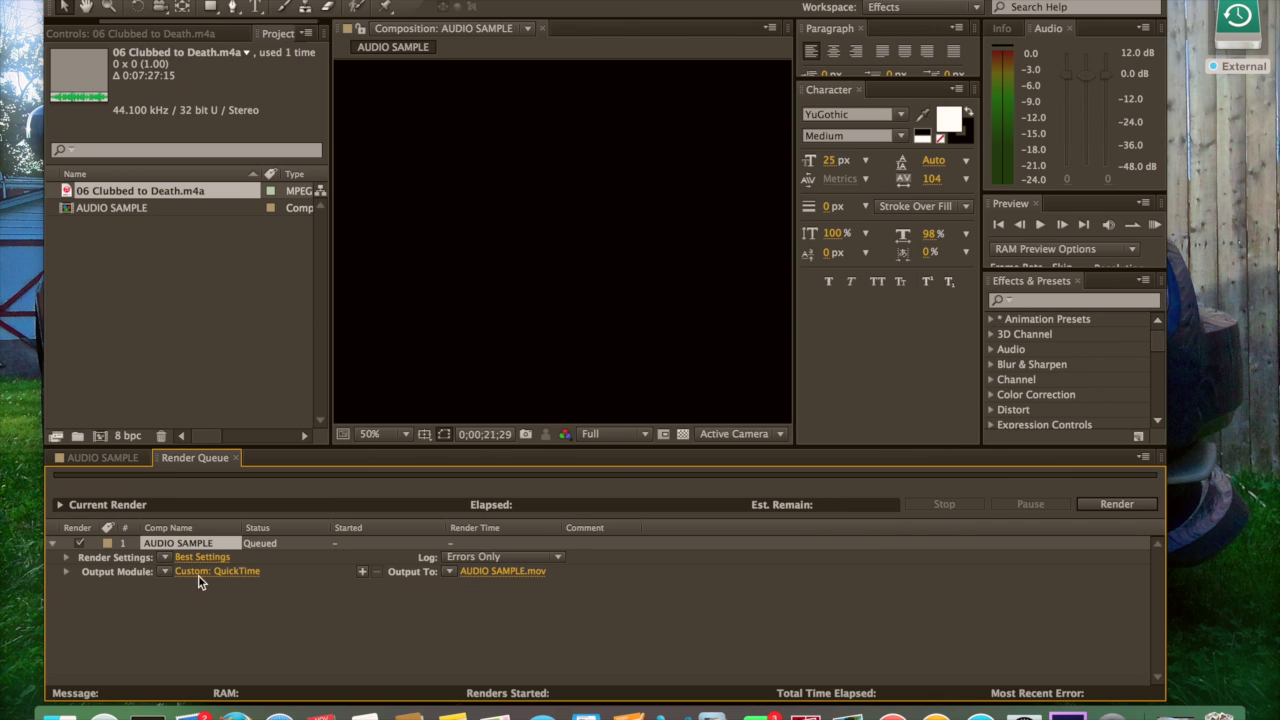